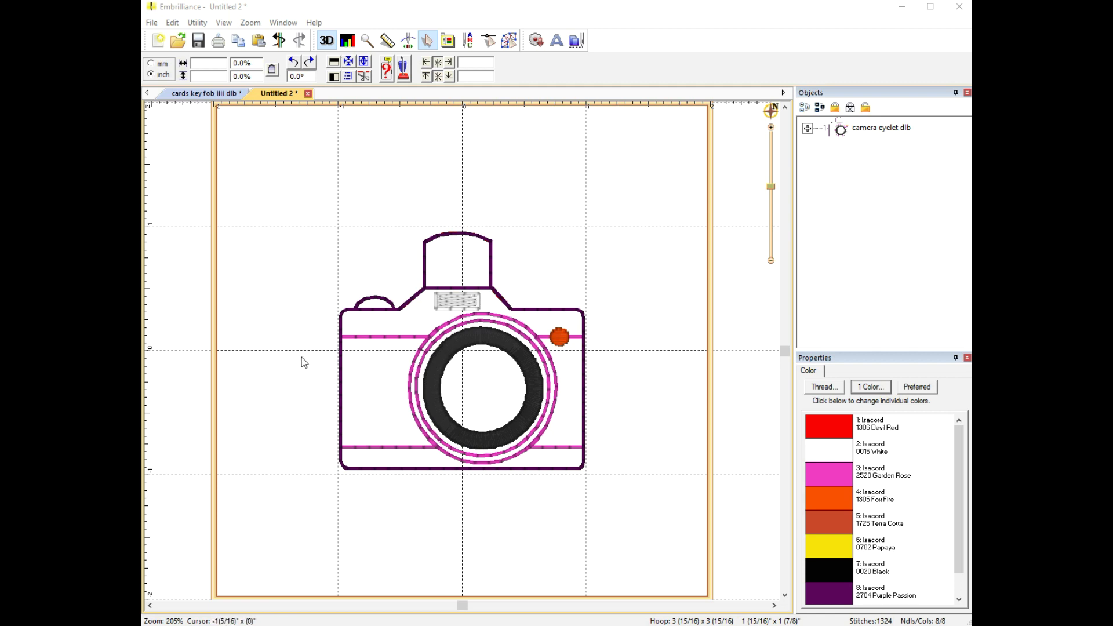
Step: Select the camera eyelet dlb design object in its new Untitled 2 tab
{"action": "left_click", "coordinate": [809, 130]}
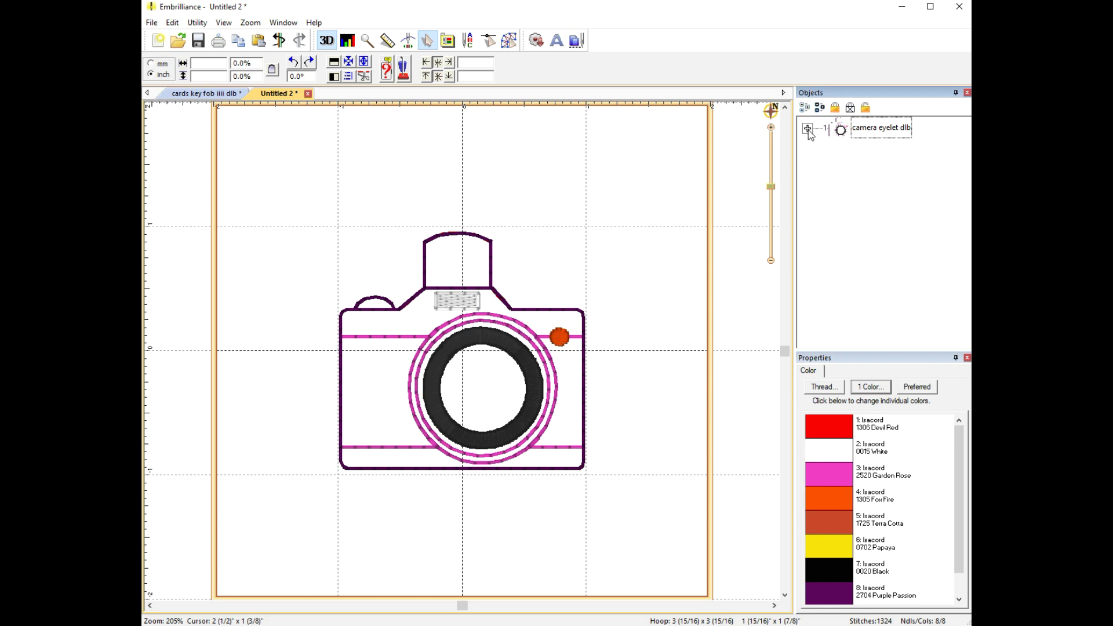
Step: Expand camera eyelet dlb and go through its eight colour steps, Devil Red to Purple Passion
{"action": "left_click", "coordinate": [808, 130]}
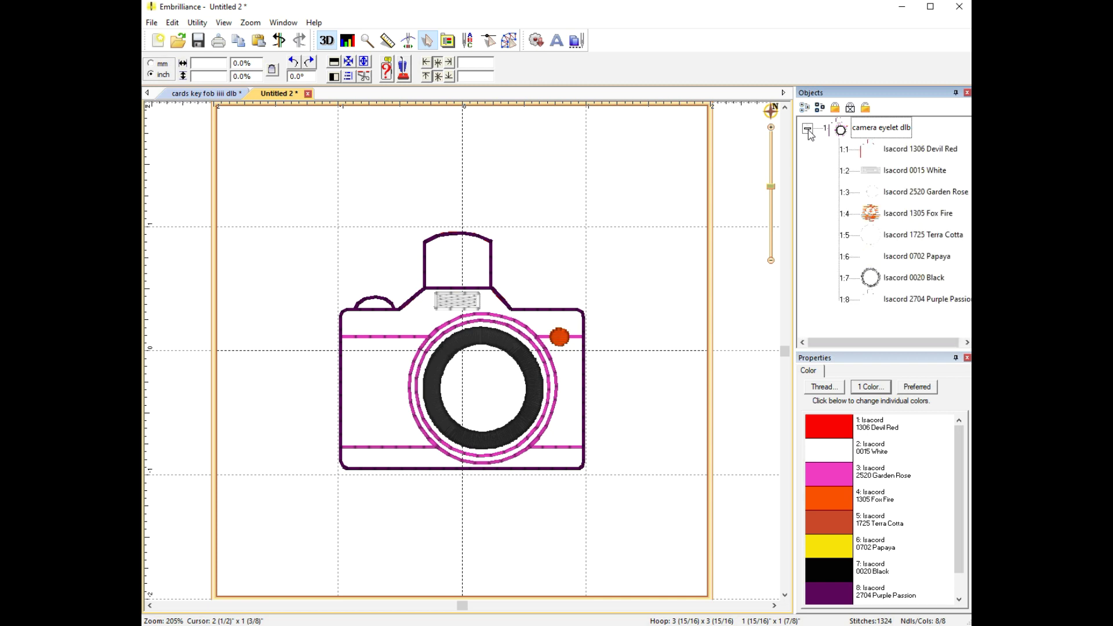
{"action": "left_click", "coordinate": [870, 152]}
{"action": "left_click", "coordinate": [872, 173]}
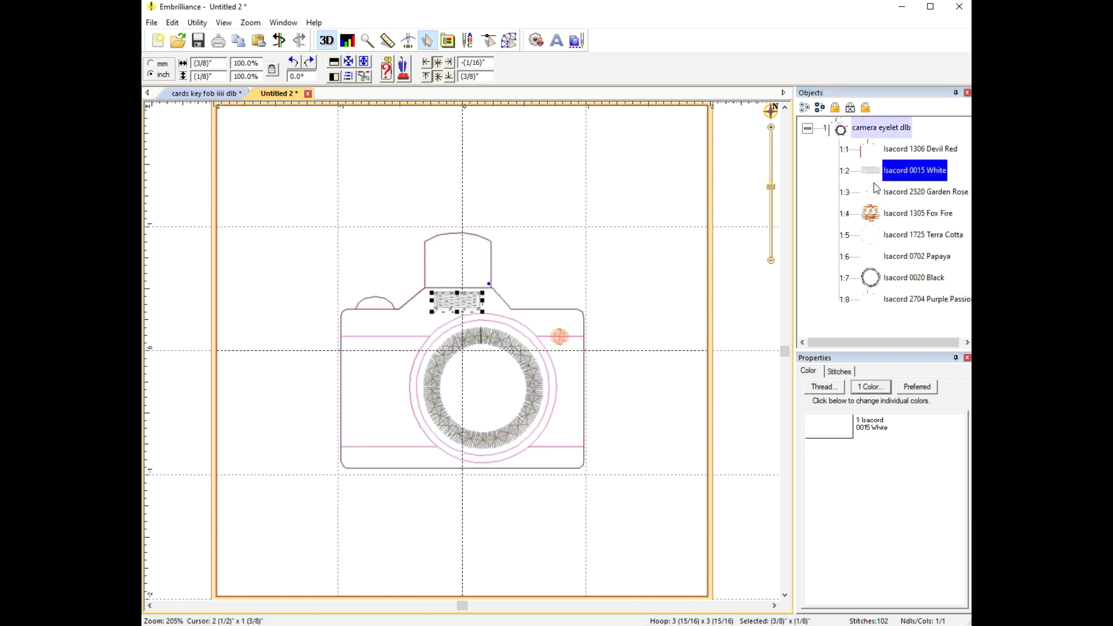
{"action": "left_click", "coordinate": [874, 192]}
{"action": "left_click", "coordinate": [876, 213]}
{"action": "left_click", "coordinate": [877, 235]}
{"action": "left_click", "coordinate": [879, 256]}
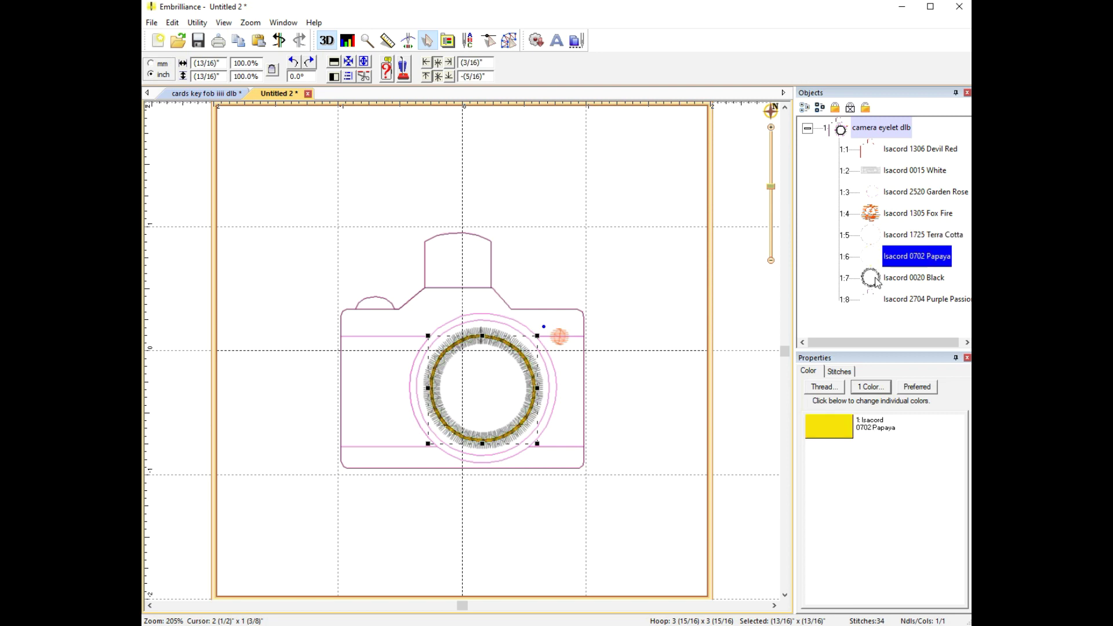
{"action": "left_click", "coordinate": [880, 278]}
{"action": "left_click", "coordinate": [881, 300]}
{"action": "left_click", "coordinate": [554, 168]}
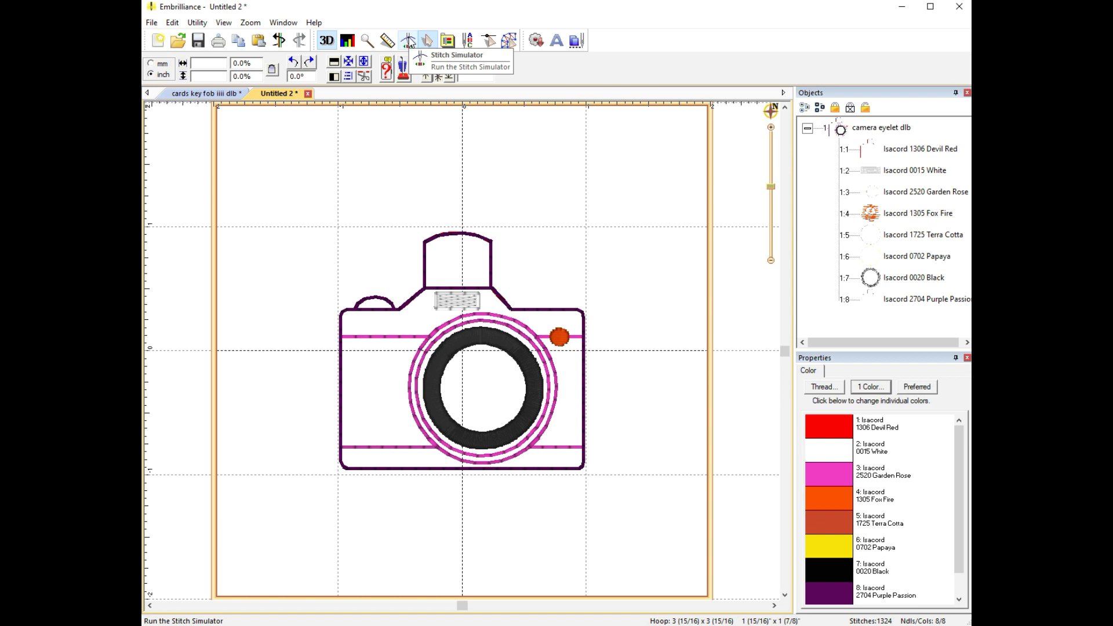
Step: Run the stitch simulator zoomed in on the camera and stop at stitch 99
{"action": "left_click", "coordinate": [409, 40]}
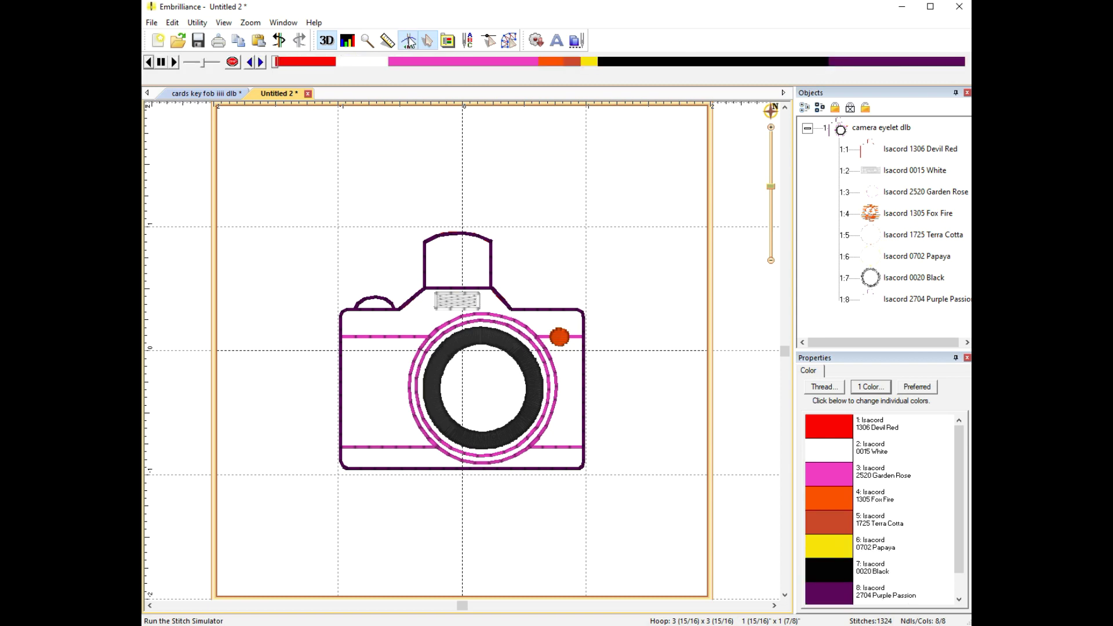
{"action": "left_click_drag", "start_coordinate": [771, 188], "coordinate": [772, 187]}
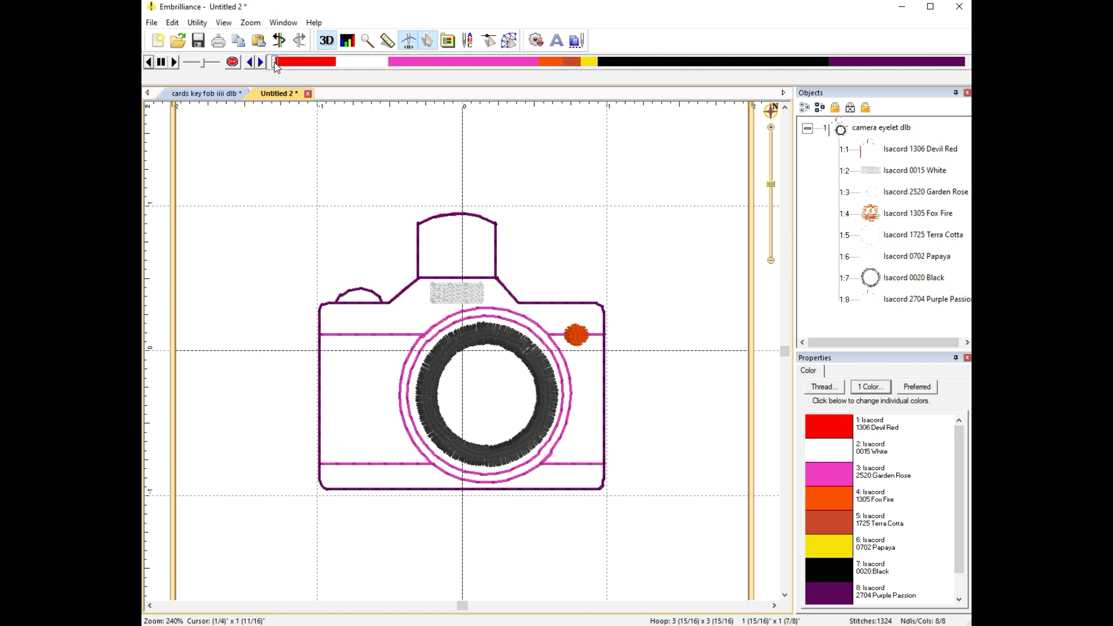
{"action": "left_click_drag", "start_coordinate": [275, 66], "coordinate": [328, 77]}
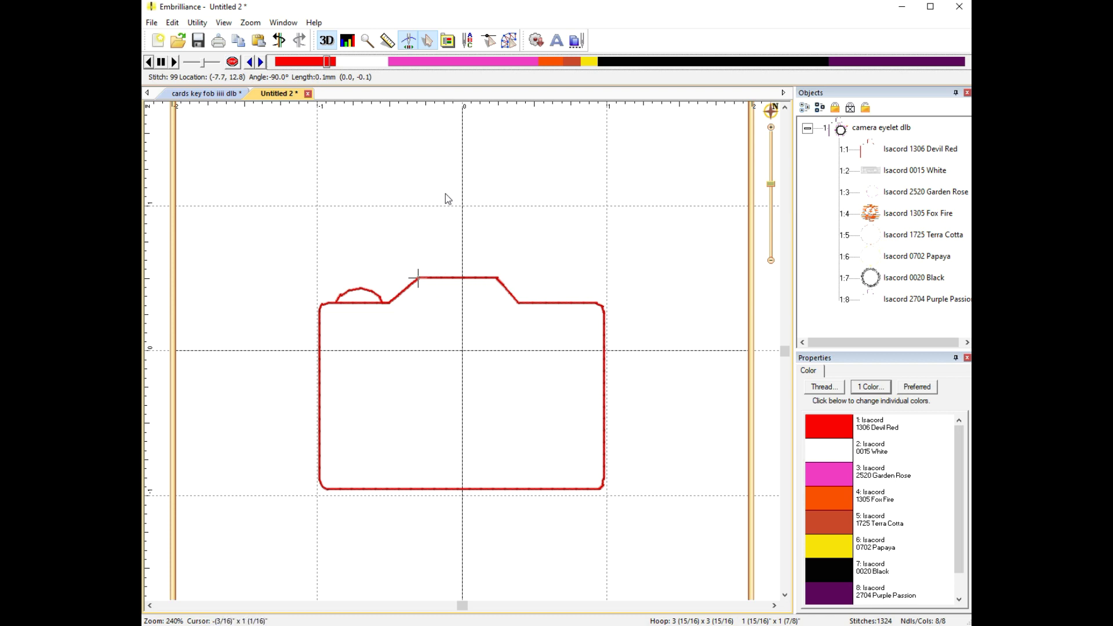
{"action": "left_click", "coordinate": [261, 63]}
{"action": "left_click", "coordinate": [261, 63]}
{"action": "left_click", "coordinate": [261, 62]}
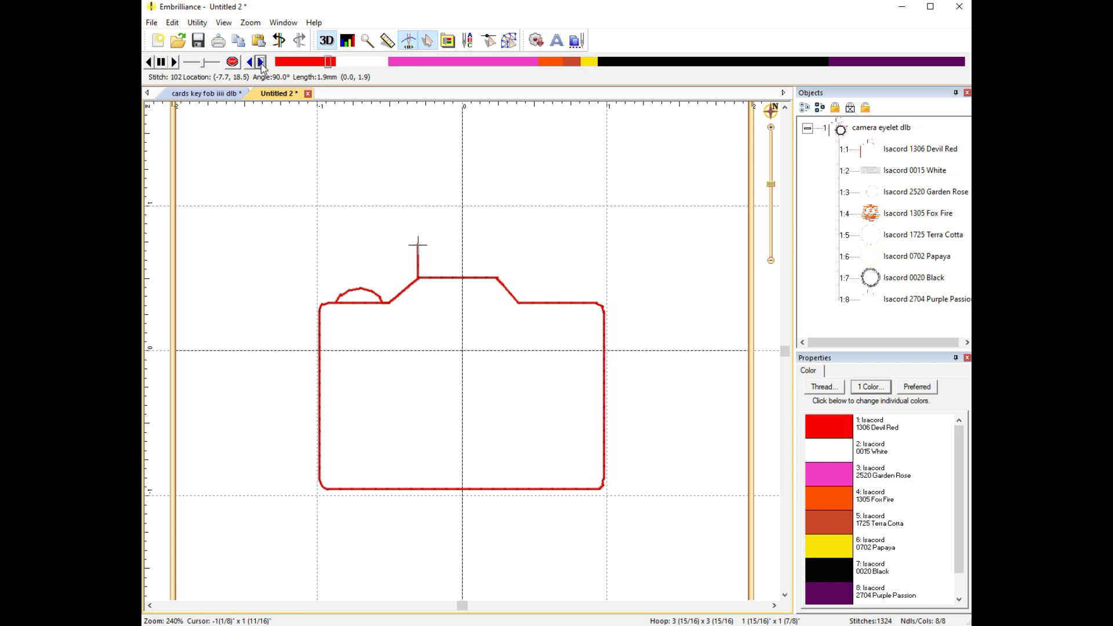
{"action": "left_click", "coordinate": [250, 62]}
{"action": "left_click", "coordinate": [250, 62]}
{"action": "left_click", "coordinate": [249, 62]}
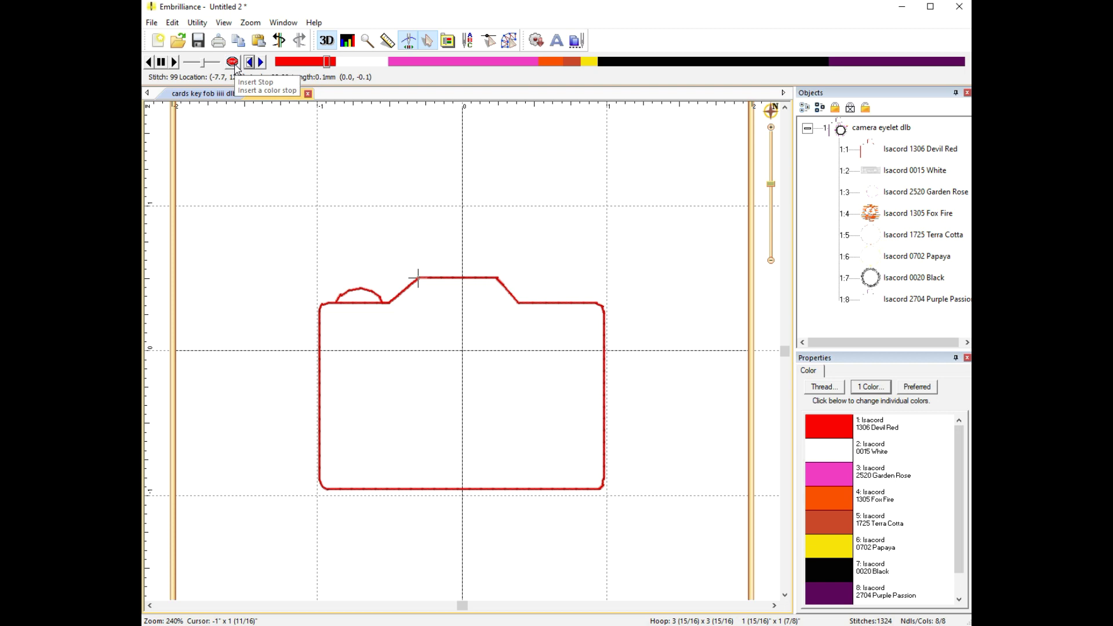
{"action": "left_click", "coordinate": [233, 62]}
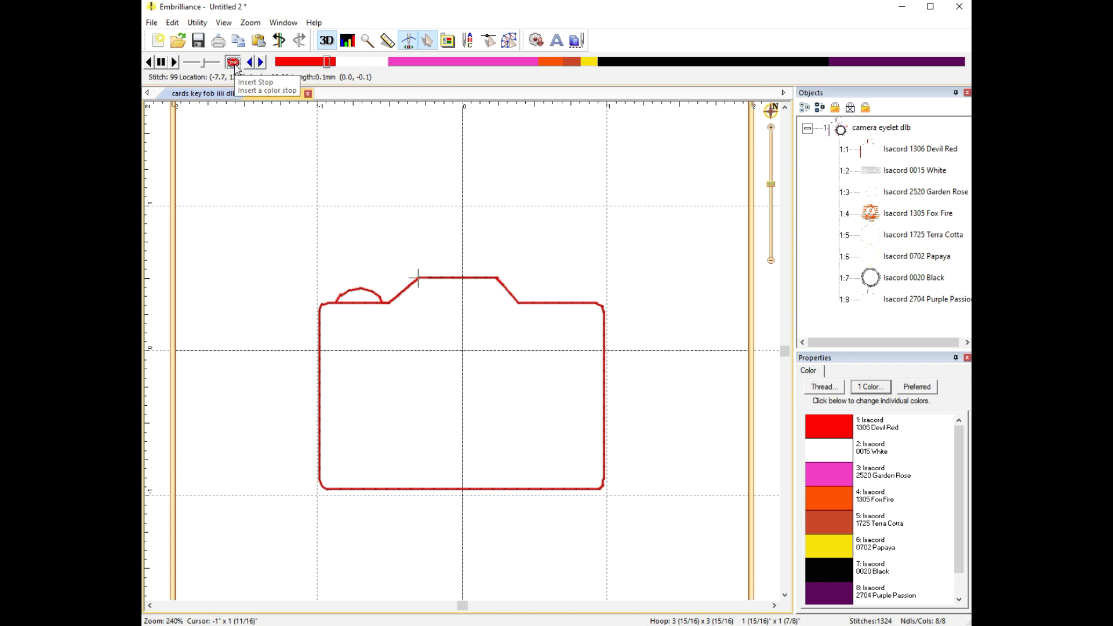
Step: Insert a colour stop at stitch 99 using Isacord Poly 1114 Clay thread
{"action": "left_click", "coordinate": [235, 65]}
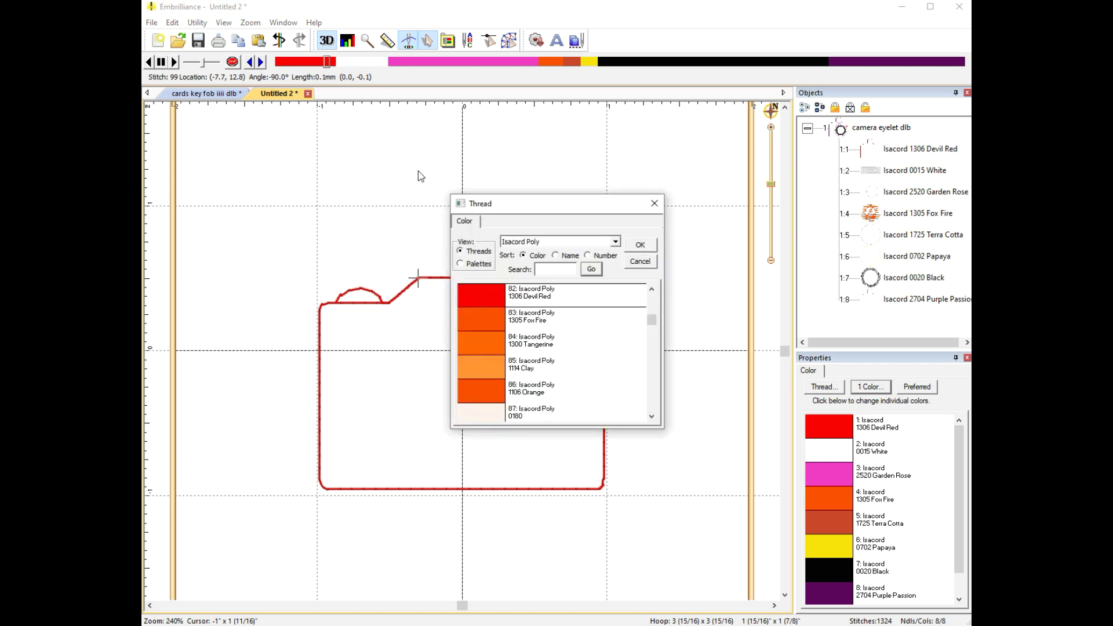
{"action": "left_click", "coordinate": [485, 366]}
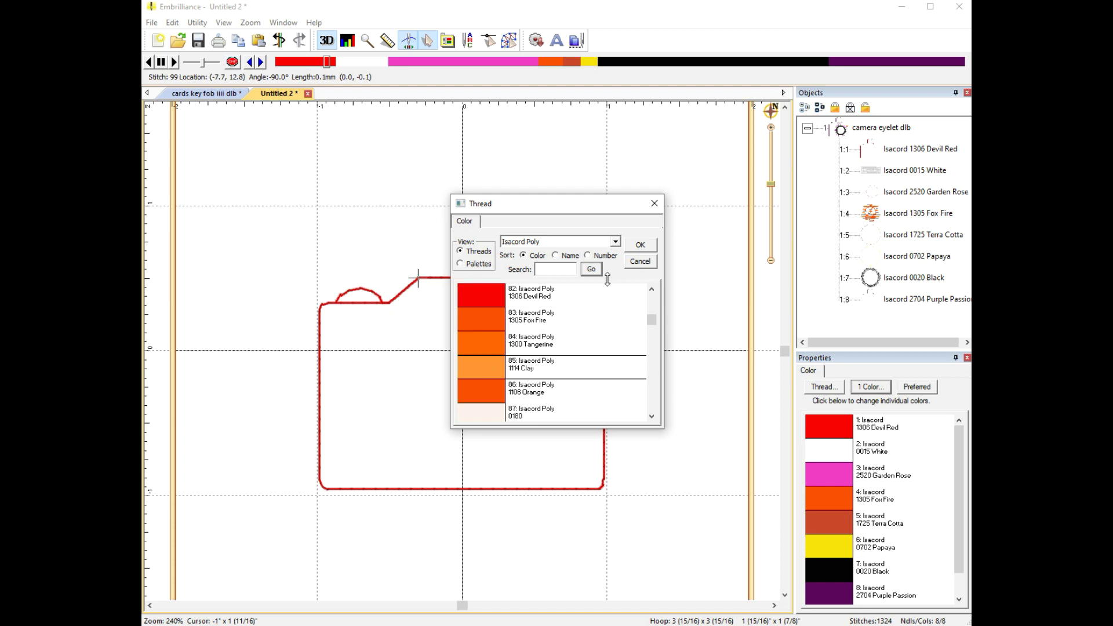
{"action": "left_click", "coordinate": [639, 246]}
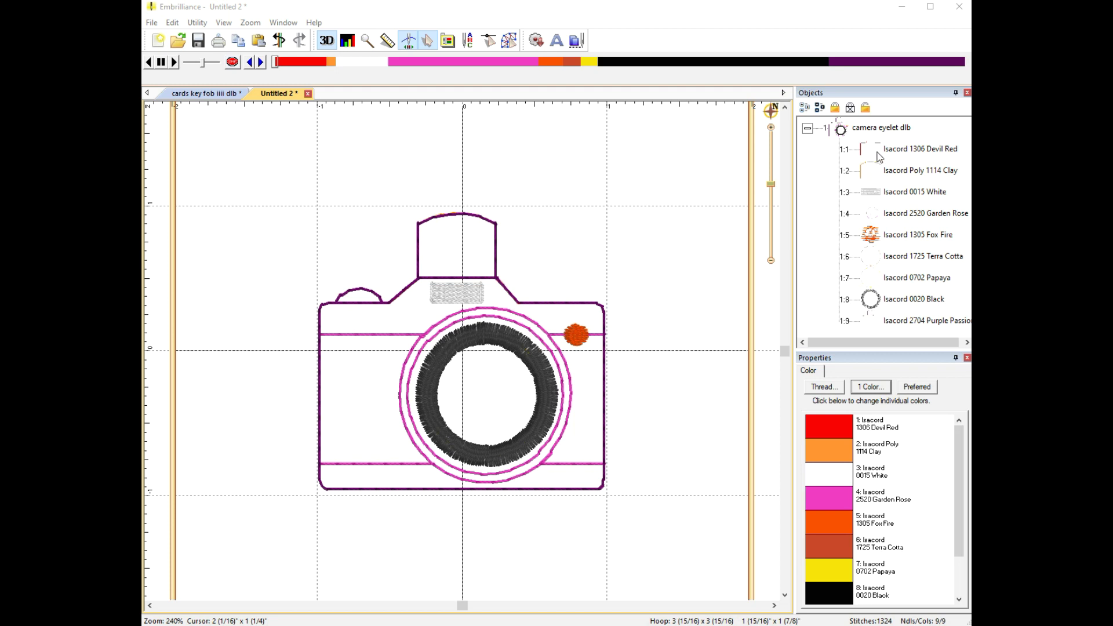
{"action": "left_click", "coordinate": [876, 149]}
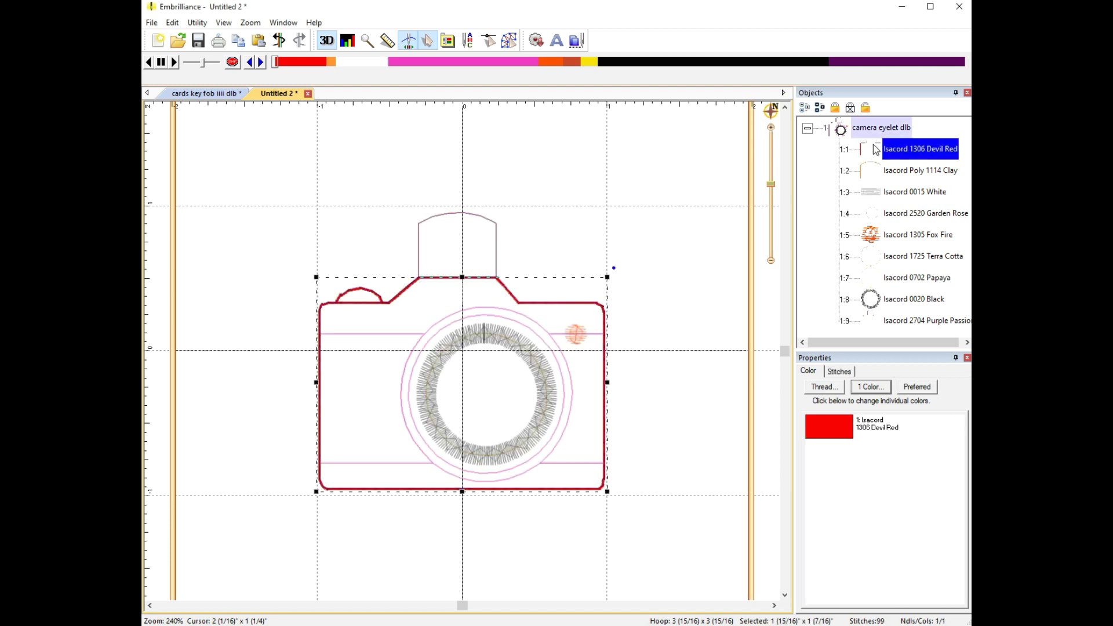
{"action": "left_click", "coordinate": [867, 175]}
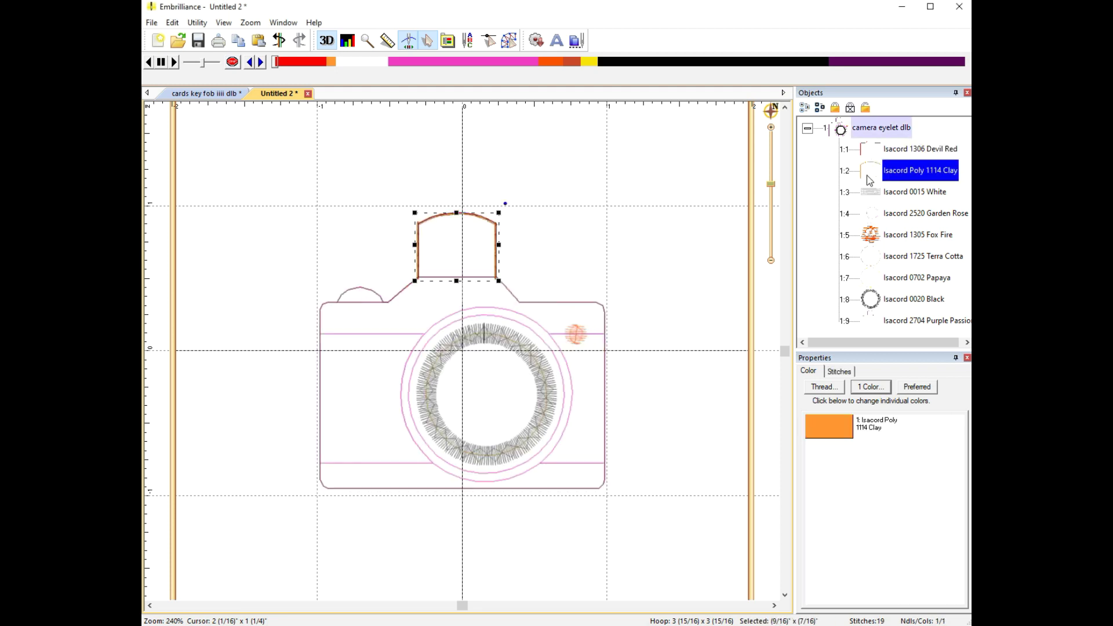
{"action": "left_click", "coordinate": [879, 297]}
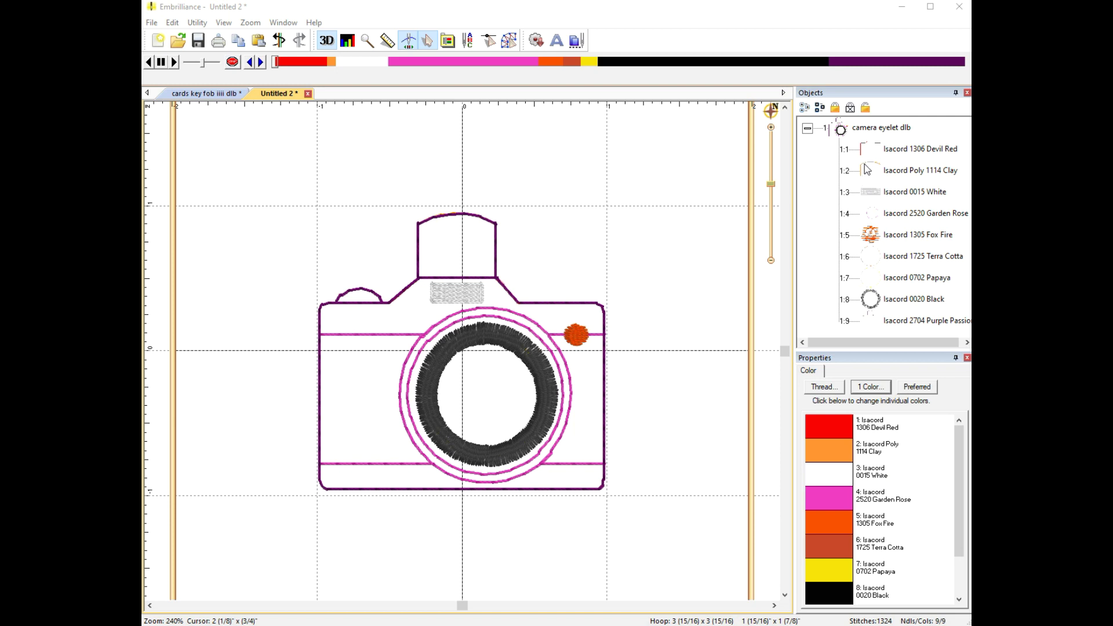
{"action": "left_click_drag", "start_coordinate": [275, 62], "coordinate": [946, 62]}
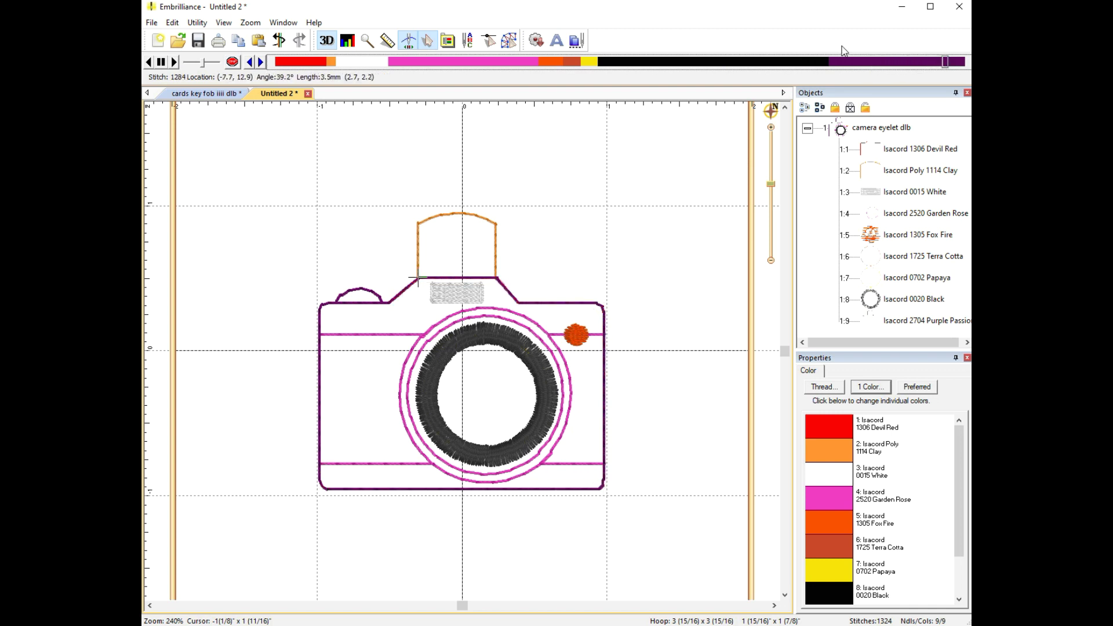
Step: Step forward to stitch 1286 and insert a stop in Isacord Poly 0184 Pearl
{"action": "left_click", "coordinate": [261, 63]}
{"action": "left_click", "coordinate": [261, 62]}
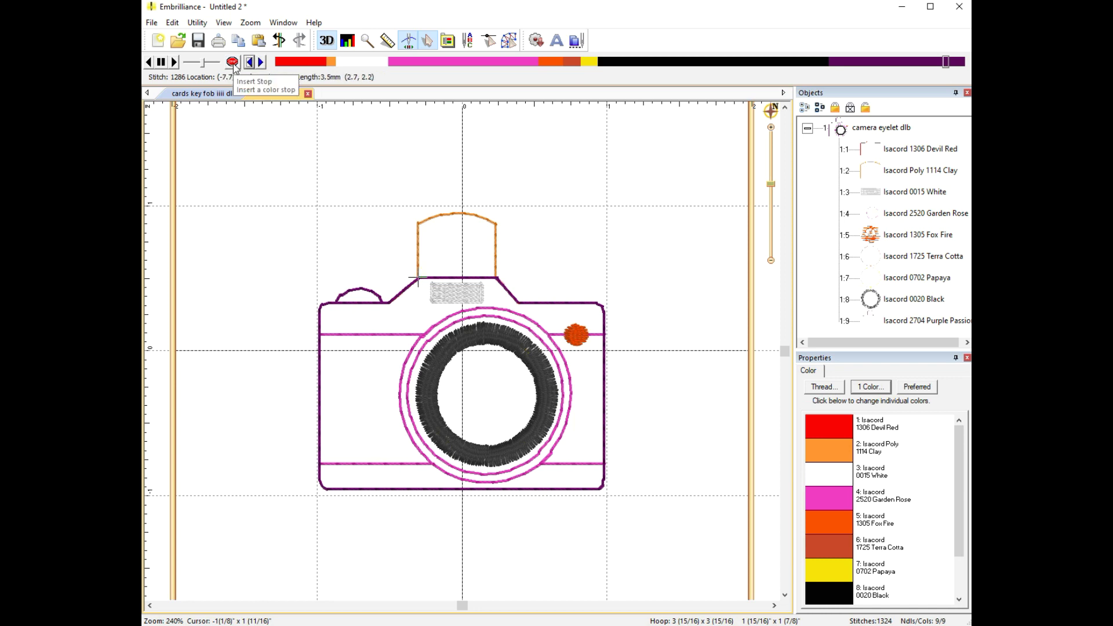
{"action": "left_click", "coordinate": [232, 62]}
{"action": "scroll", "coordinate": [539, 353], "scroll_direction": "up", "scroll_amount": 2}
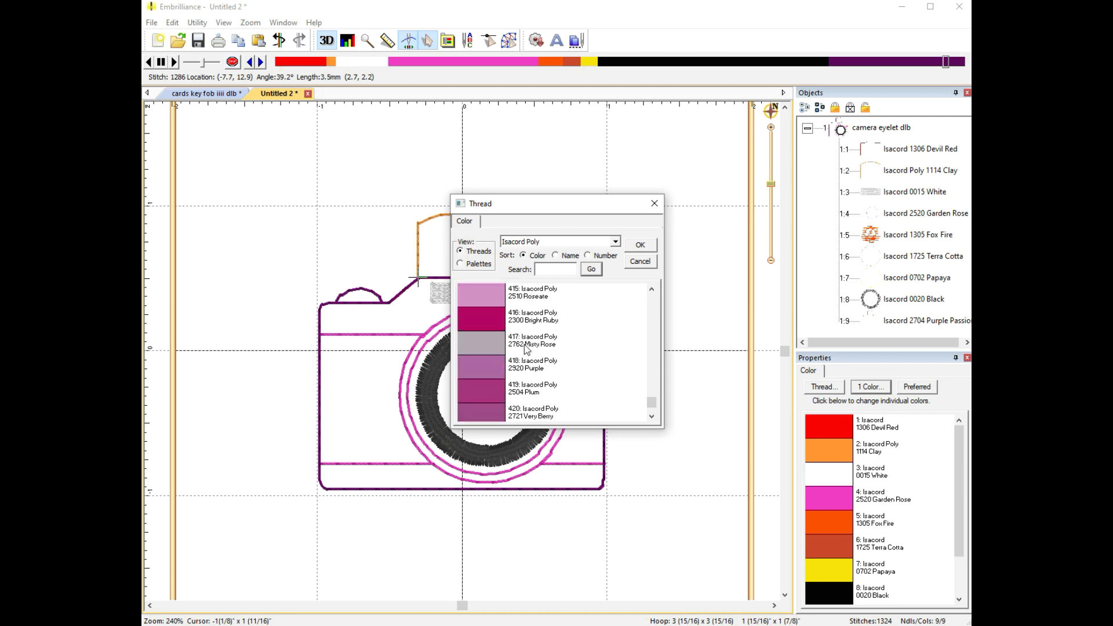
{"action": "left_click", "coordinate": [640, 245]}
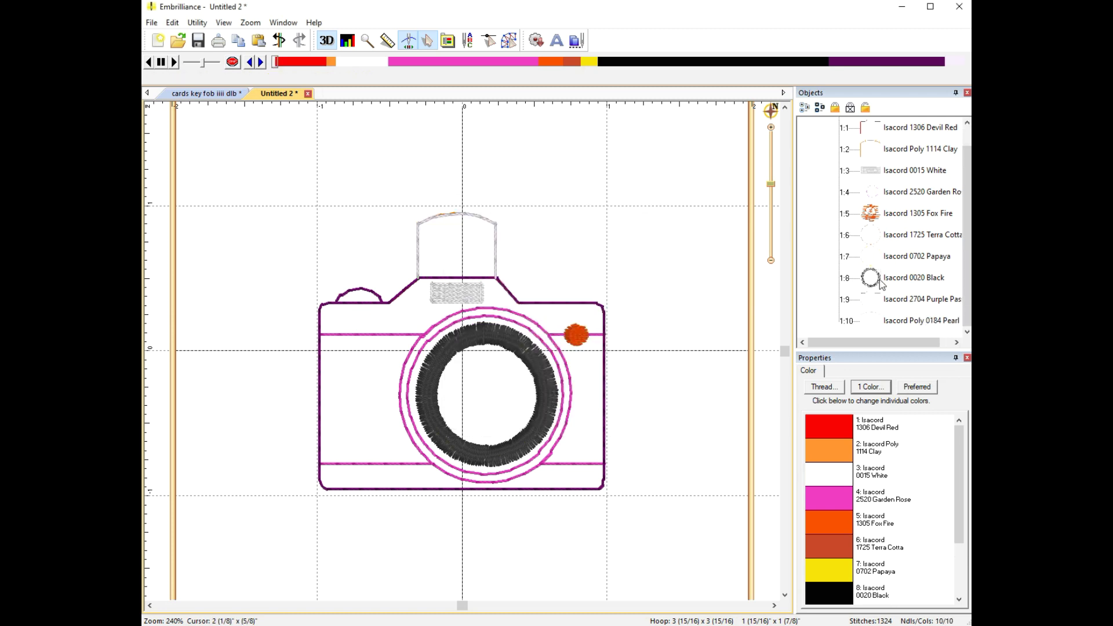
Step: Select the 1114 Clay and 0184 Pearl viewfinder steps together in the Objects panel
{"action": "left_click", "coordinate": [874, 321]}
{"action": "left_click", "coordinate": [870, 155]}
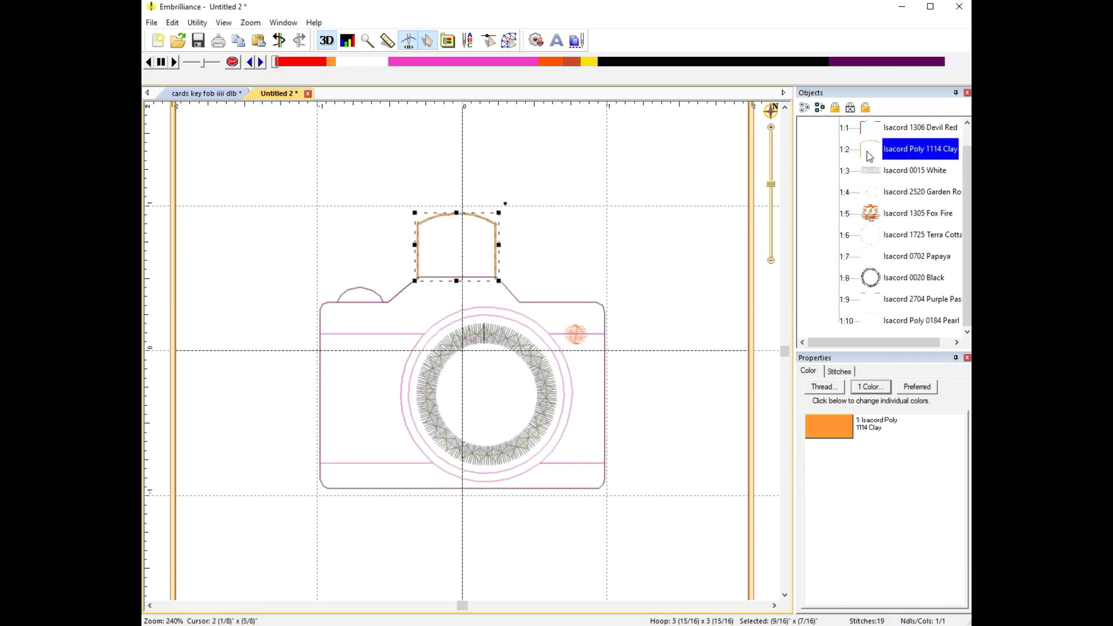
{"action": "left_click", "coordinate": [903, 319]}
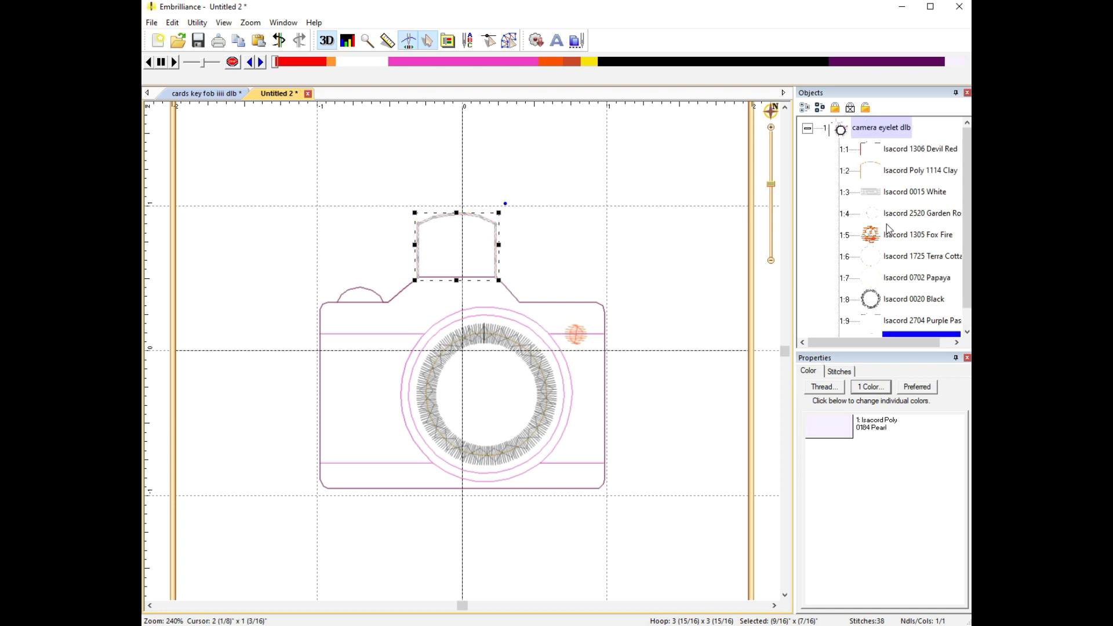
{"action": "scroll", "coordinate": [885, 308], "scroll_direction": "down", "scroll_amount": 1}
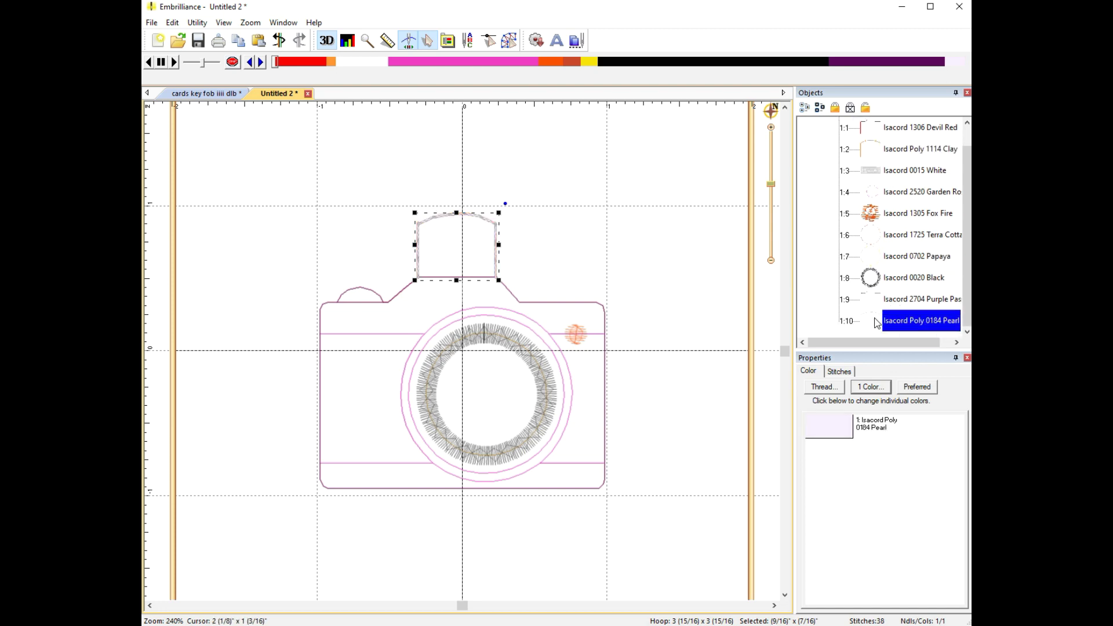
{"action": "left_click", "coordinate": [872, 155]}
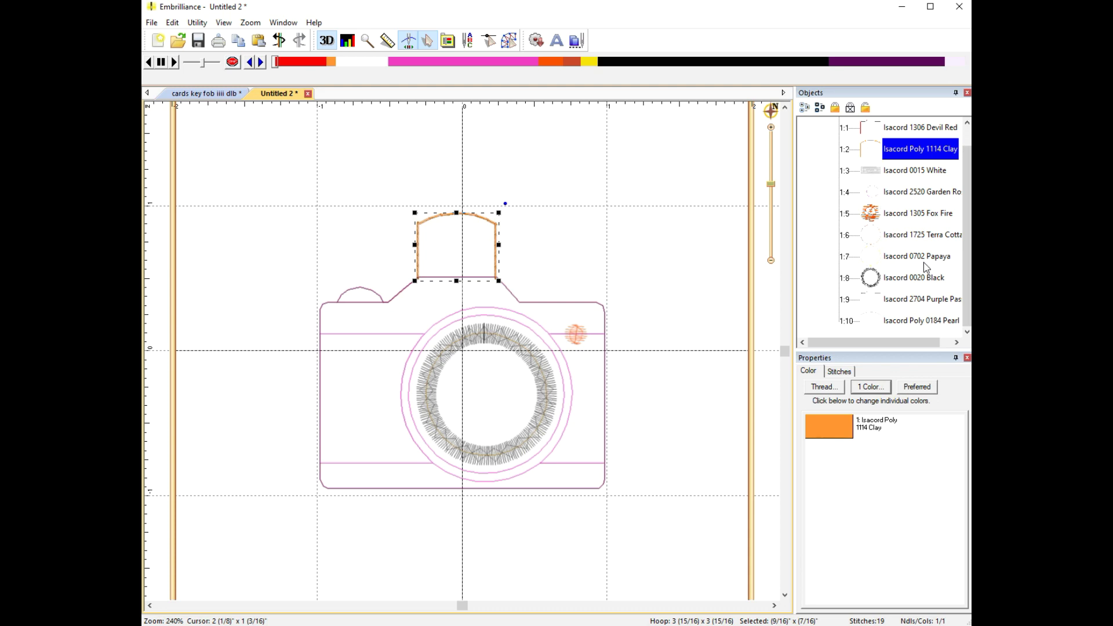
{"action": "left_click", "coordinate": [878, 324], "text": "ctrl"}
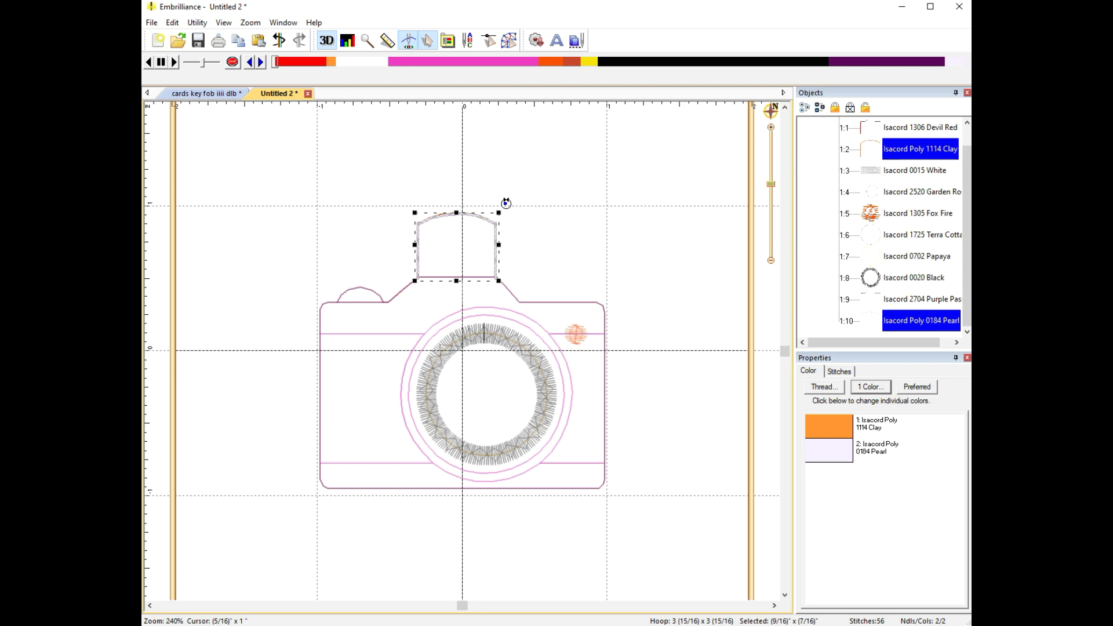
Step: Rotate the selected eyelet tab and move it from the camera's top to its left side
{"action": "left_click_drag", "start_coordinate": [506, 203], "coordinate": [400, 176]}
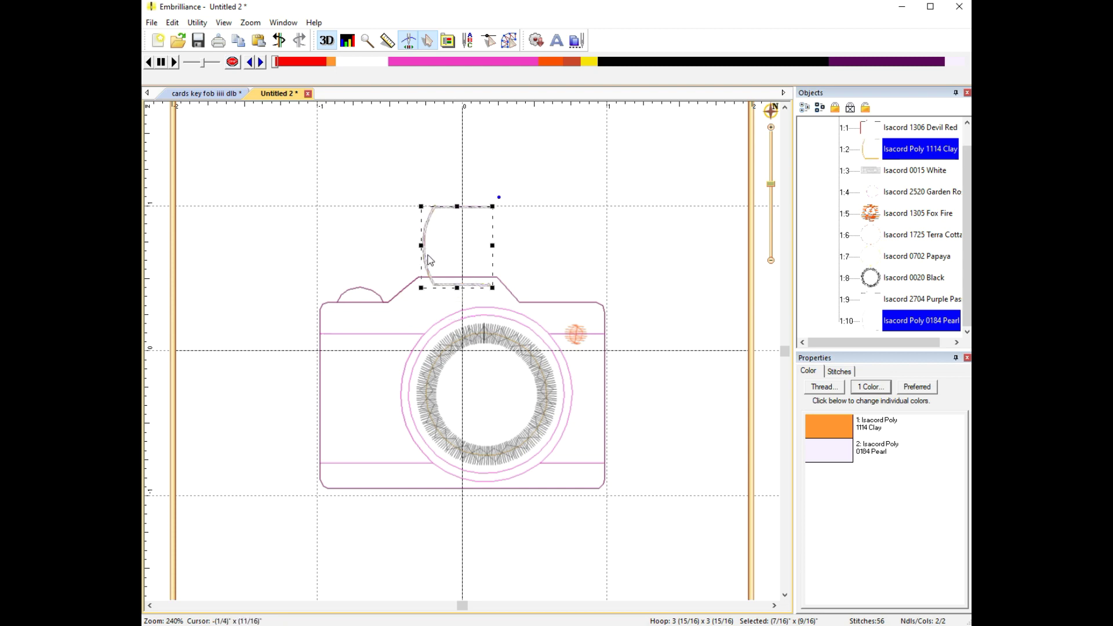
{"action": "mouse_move", "coordinate": [429, 275]}
{"action": "left_mouse_down"}
{"action": "mouse_move", "coordinate": [368, 306]}
{"action": "mouse_move", "coordinate": [267, 387]}
{"action": "mouse_move", "coordinate": [253, 422]}
{"action": "mouse_move", "coordinate": [257, 413]}
{"action": "left_mouse_up"}
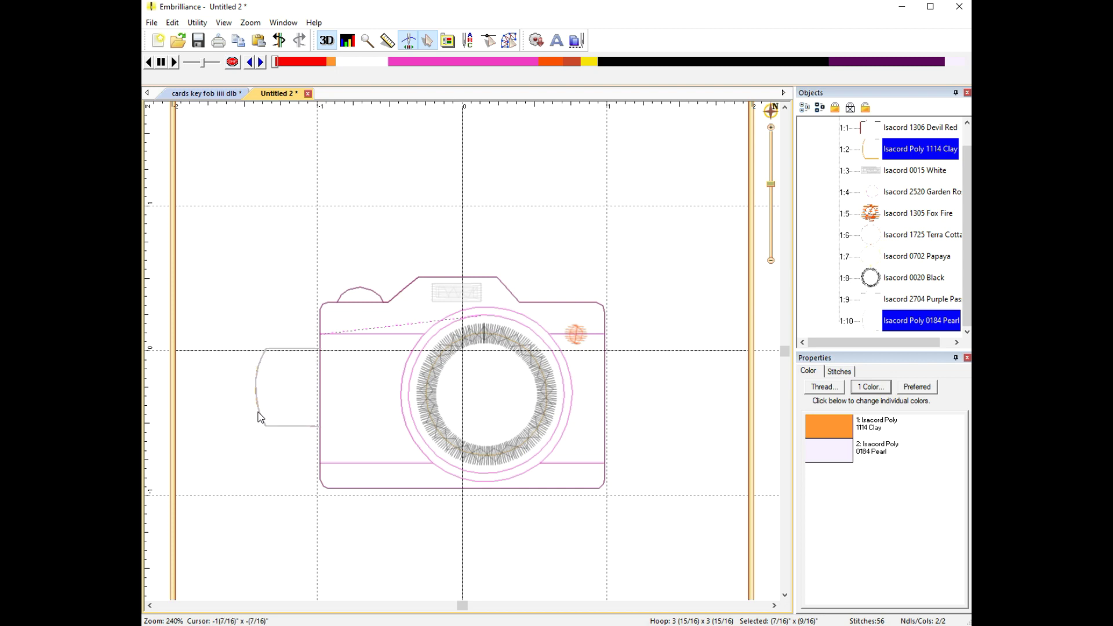
{"action": "key", "text": "Escape"}
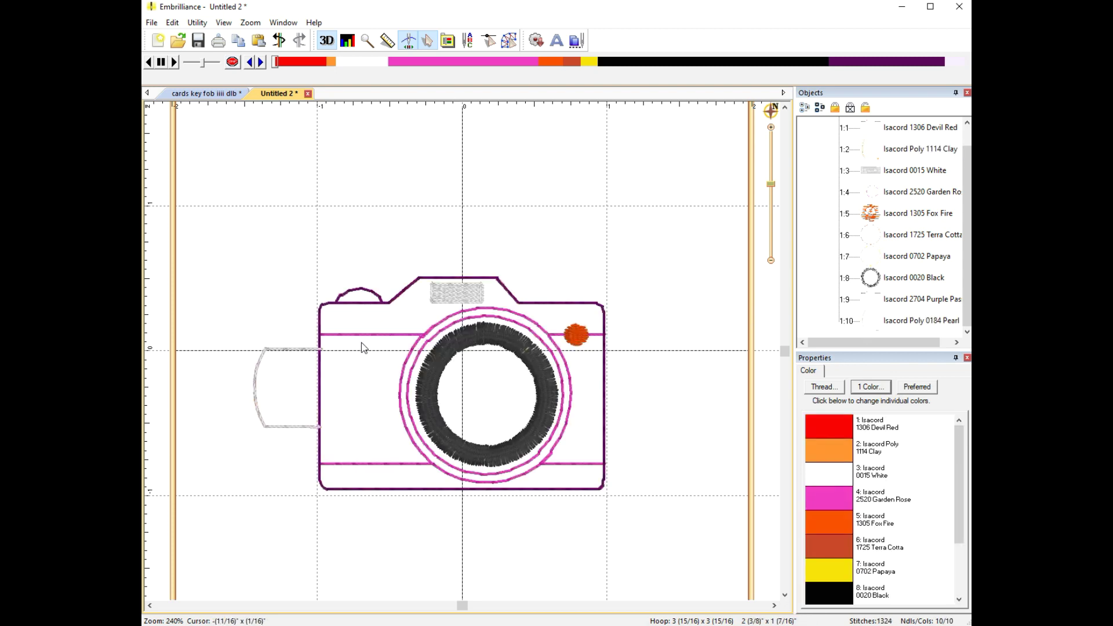
{"action": "left_click", "coordinate": [771, 185]}
Step: Recolour the Clay eyelet tab outline to 1306 Devil Red, matching the camera outline
{"action": "scroll", "coordinate": [892, 180], "scroll_direction": "up", "scroll_amount": 1}
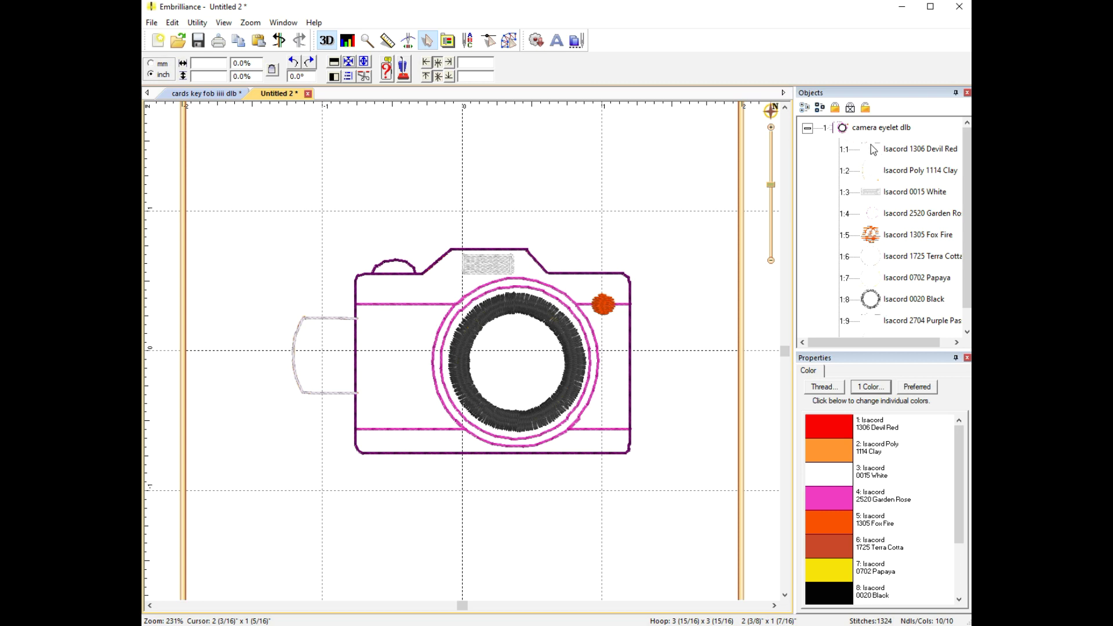
{"action": "left_click", "coordinate": [872, 146]}
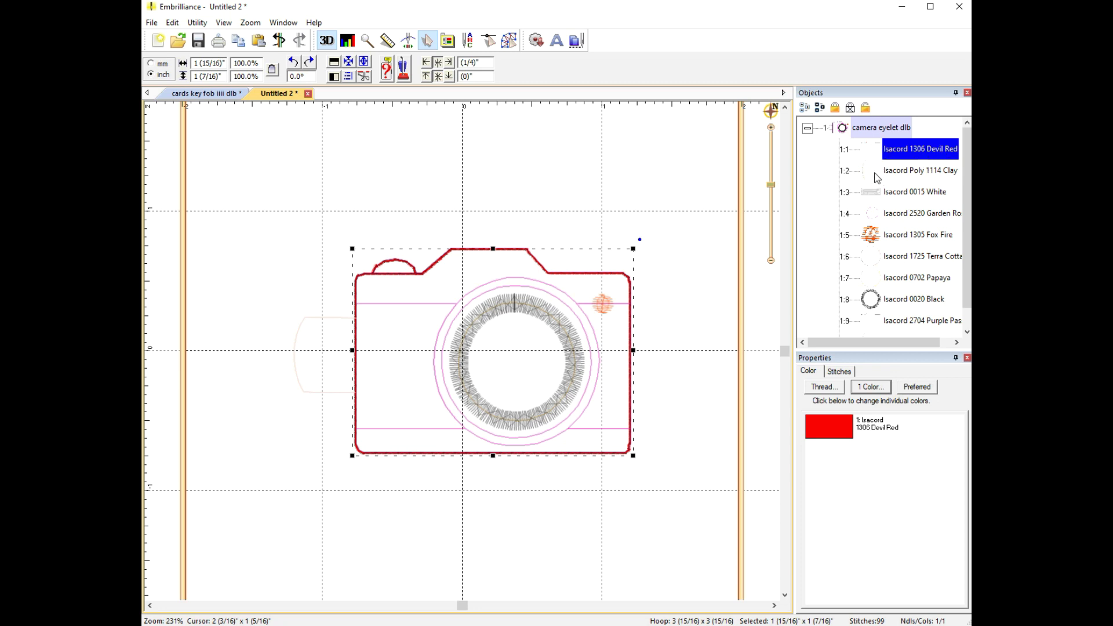
{"action": "left_click", "coordinate": [877, 171], "text": "ctrl"}
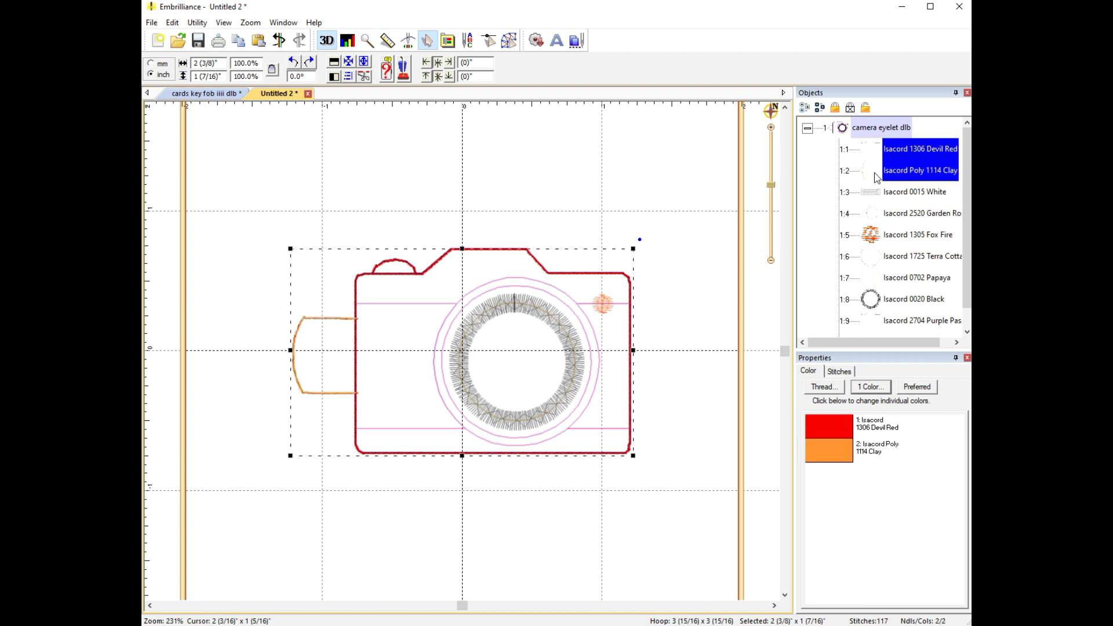
{"action": "left_click", "coordinate": [882, 388]}
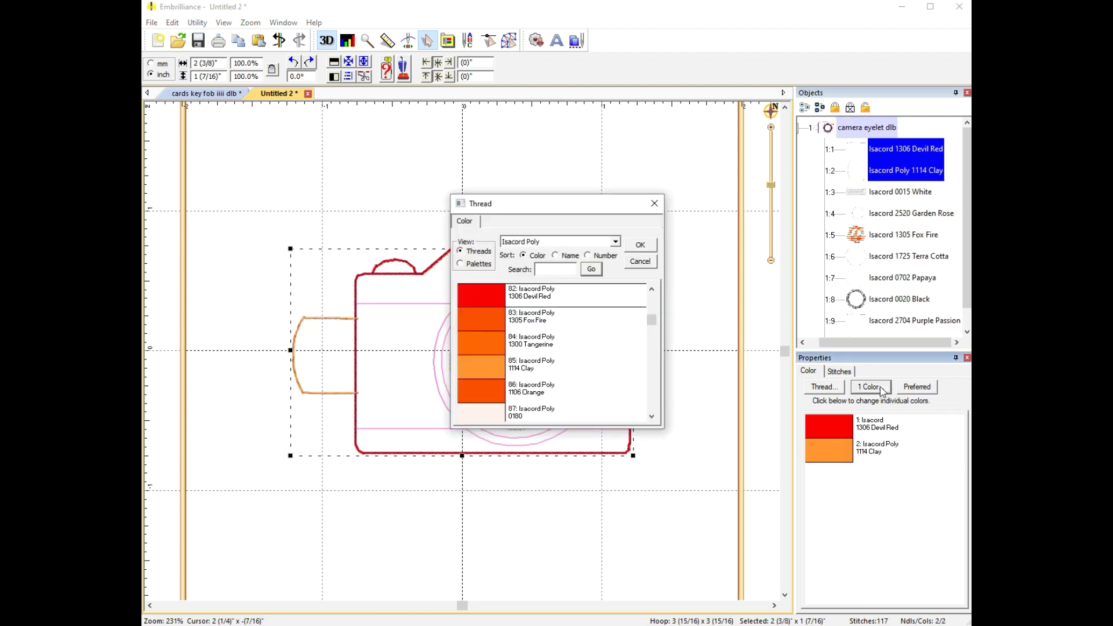
{"action": "left_click", "coordinate": [640, 248]}
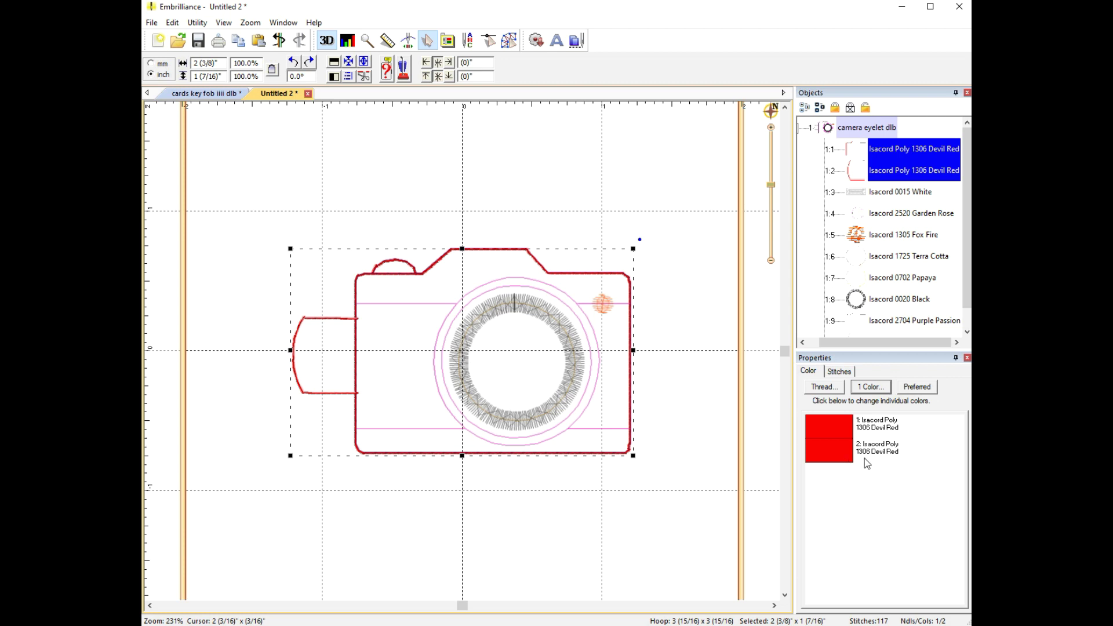
{"action": "left_click", "coordinate": [865, 173], "text": "ctrl"}
{"action": "left_click", "coordinate": [864, 172]}
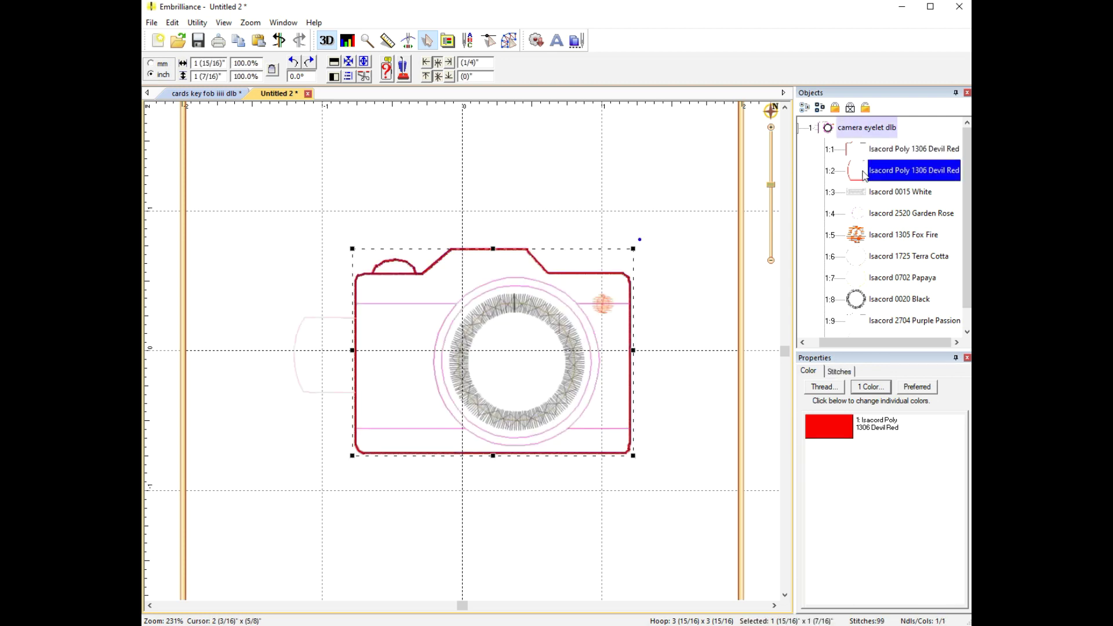
{"action": "left_click", "coordinate": [730, 165]}
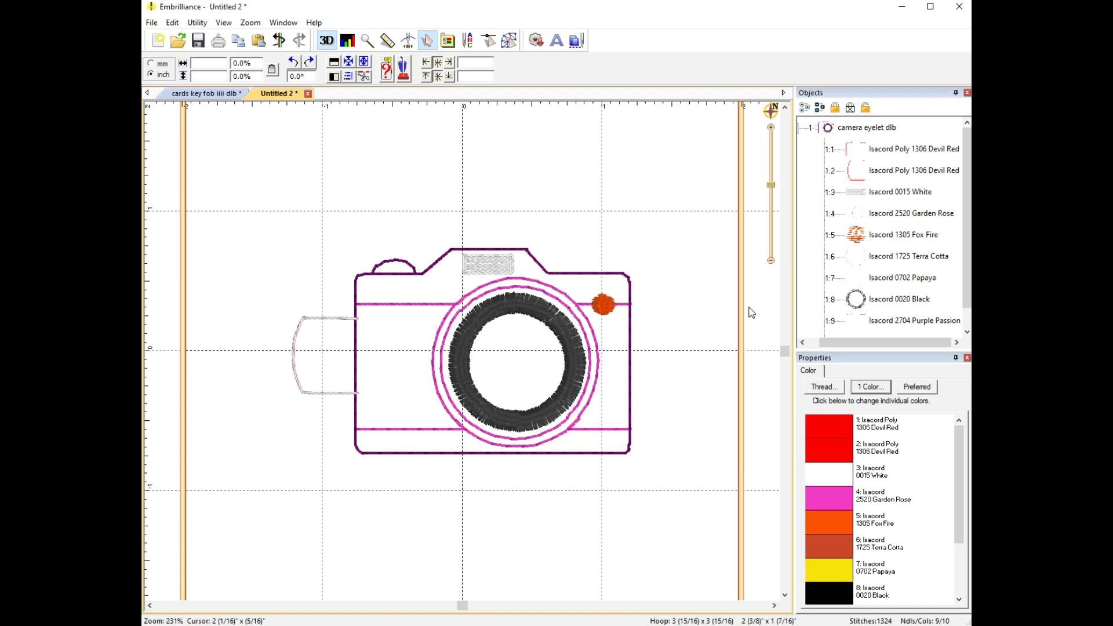
Step: Recolour the 0184 Pearl tab outline to 2704 Purple Passion, matching the camera's final outline
{"action": "scroll", "coordinate": [860, 302], "scroll_direction": "down", "scroll_amount": 1}
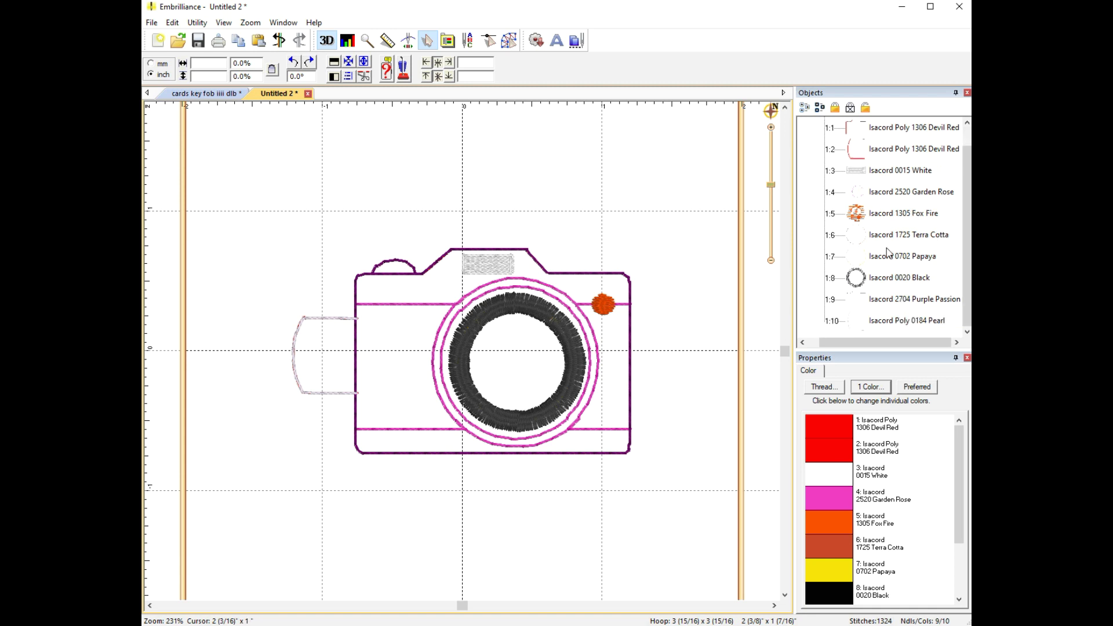
{"action": "left_click", "coordinate": [860, 302]}
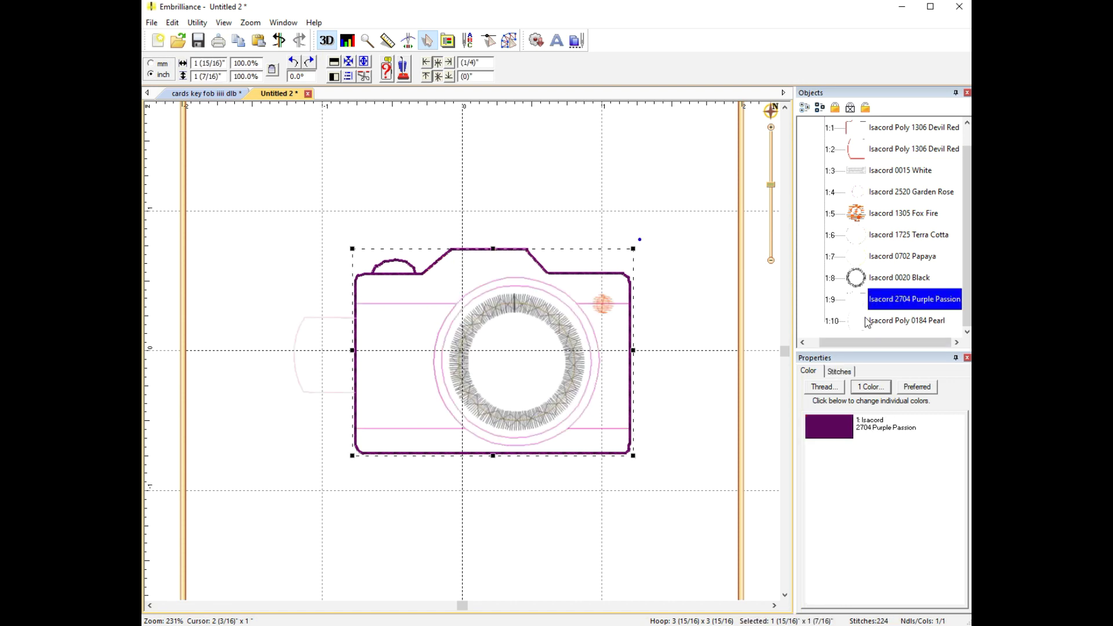
{"action": "left_click", "coordinate": [863, 322], "text": "ctrl"}
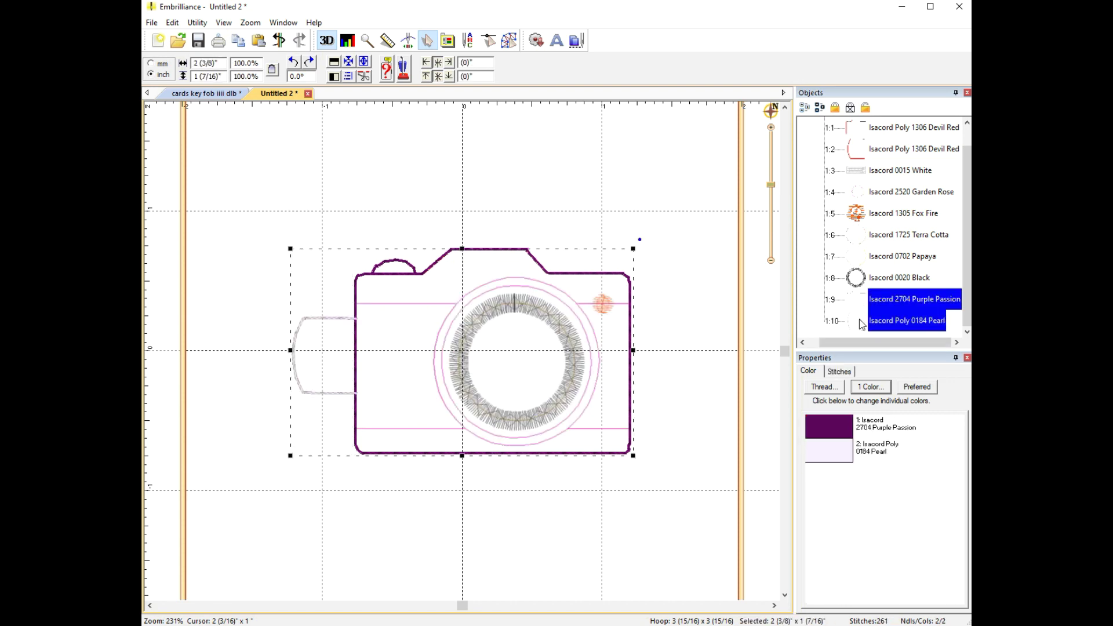
{"action": "left_click", "coordinate": [880, 394]}
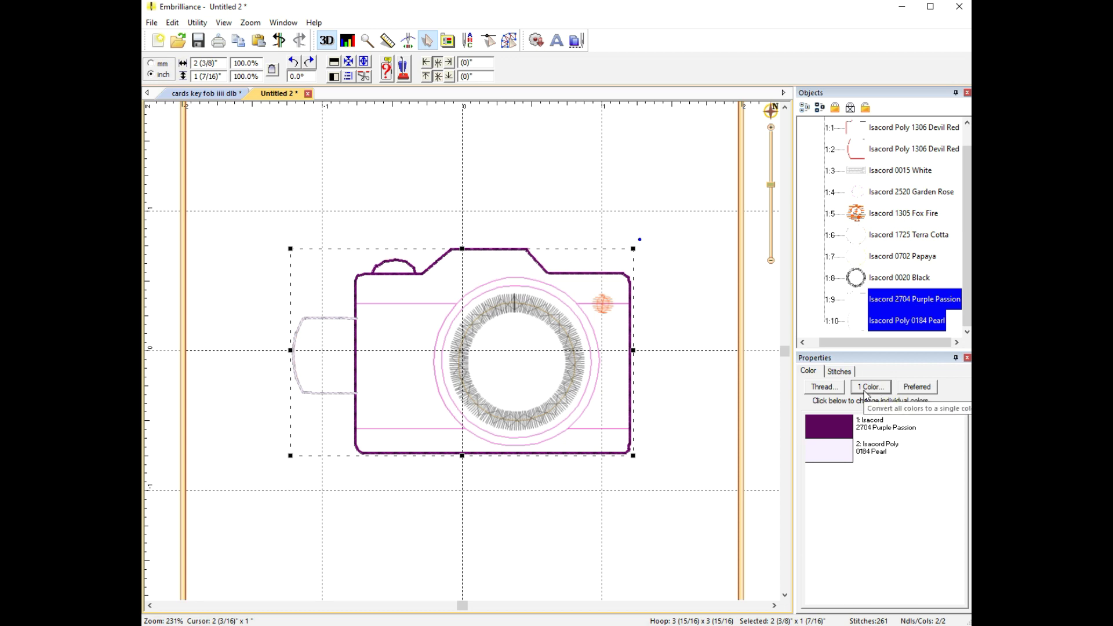
{"action": "left_click", "coordinate": [649, 248]}
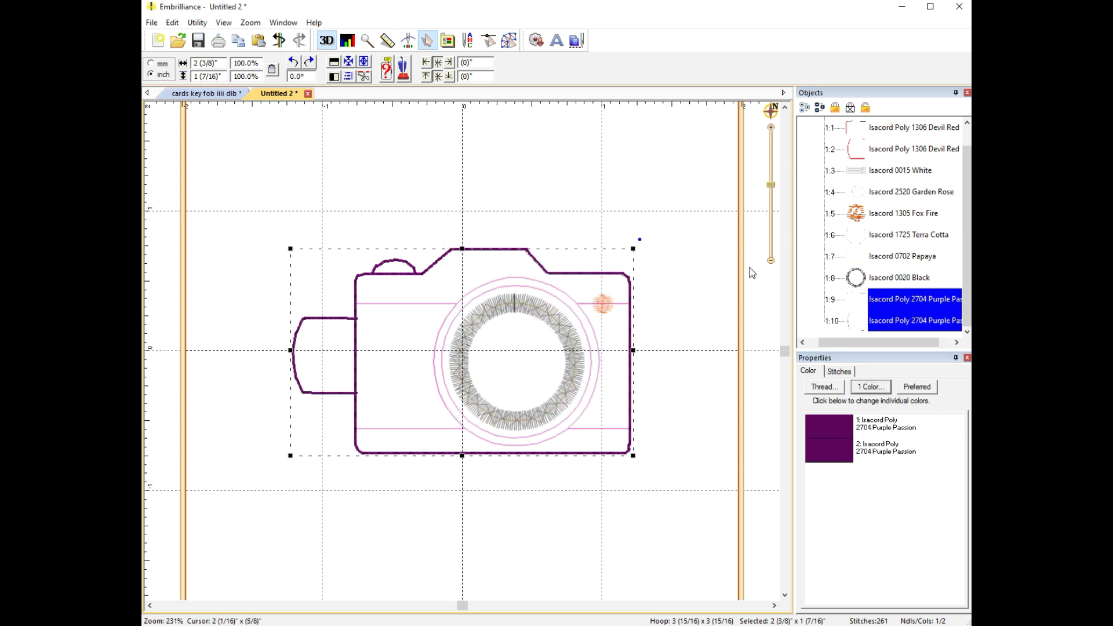
{"action": "left_click", "coordinate": [715, 323]}
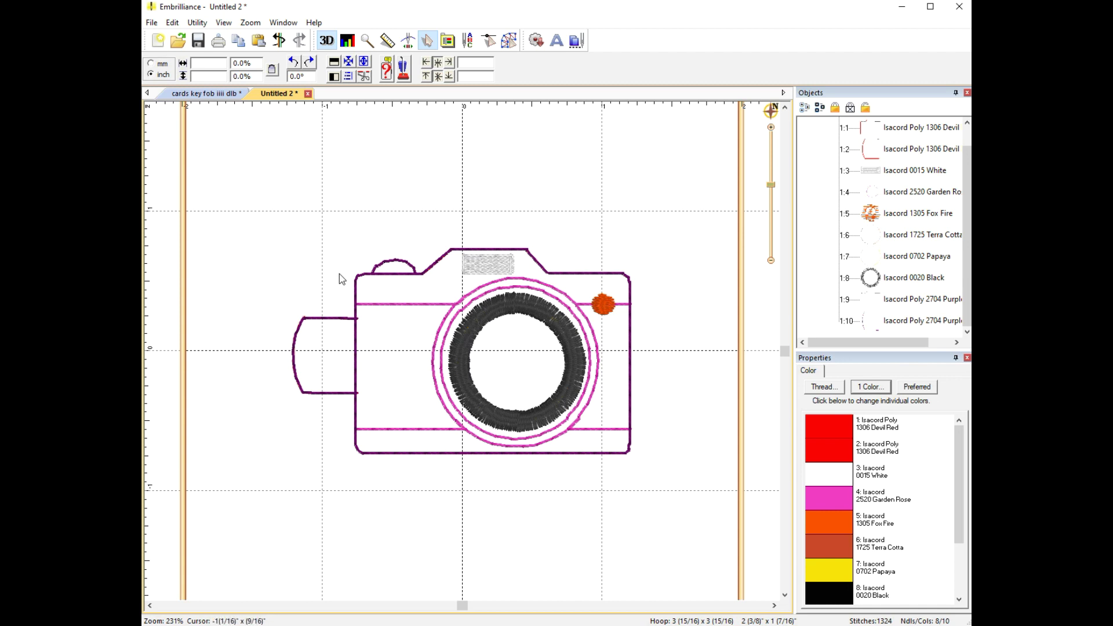
{"action": "left_click", "coordinate": [152, 23]}
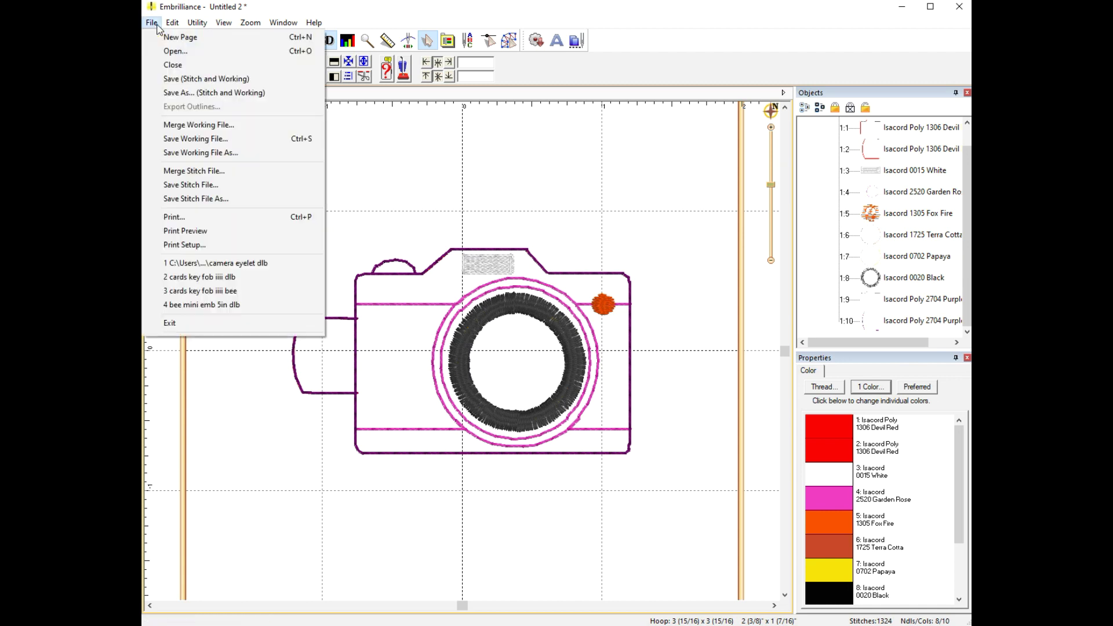
Step: Save the design as a PES stitch file named 'camera eyelet horiz dlb'
{"action": "left_click", "coordinate": [208, 199]}
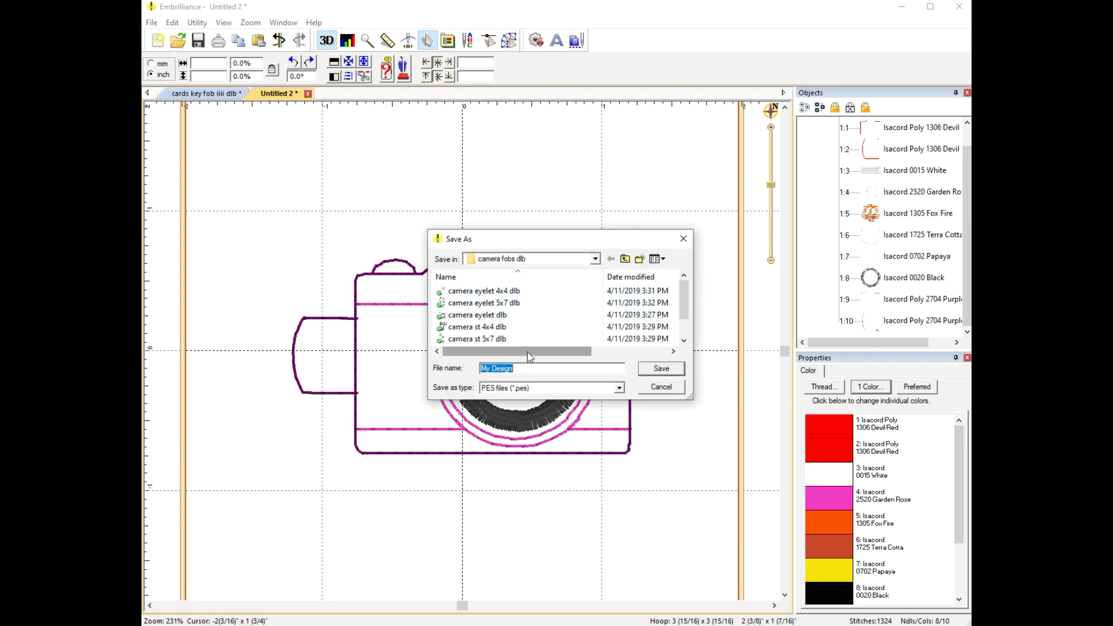
{"action": "type", "text": "camera eyelet"}
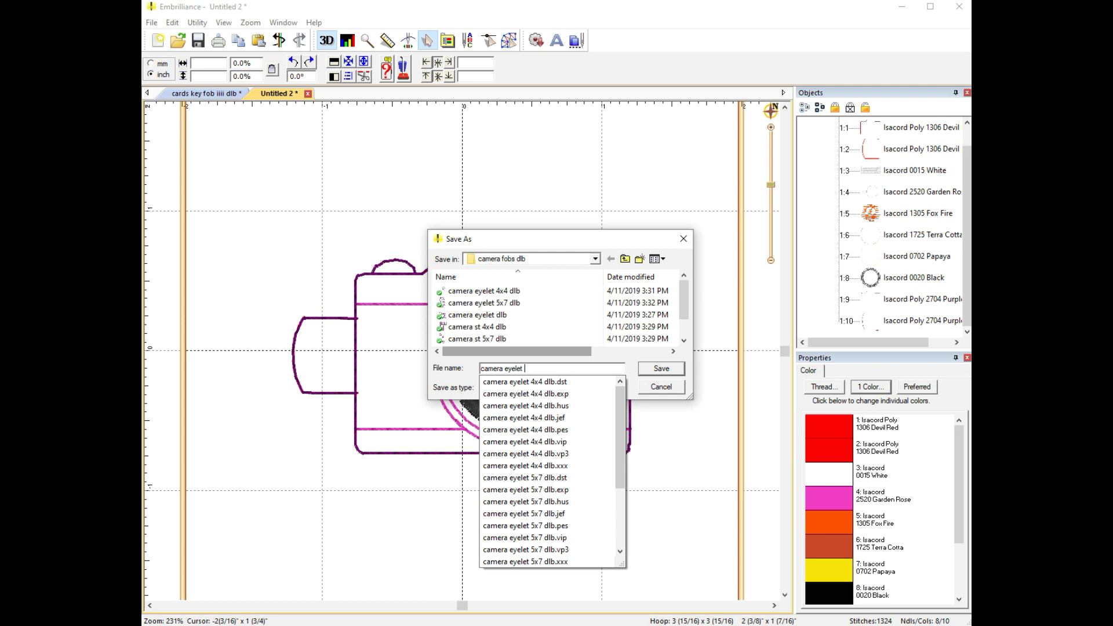
{"action": "type", "text": " horiz dlb"}
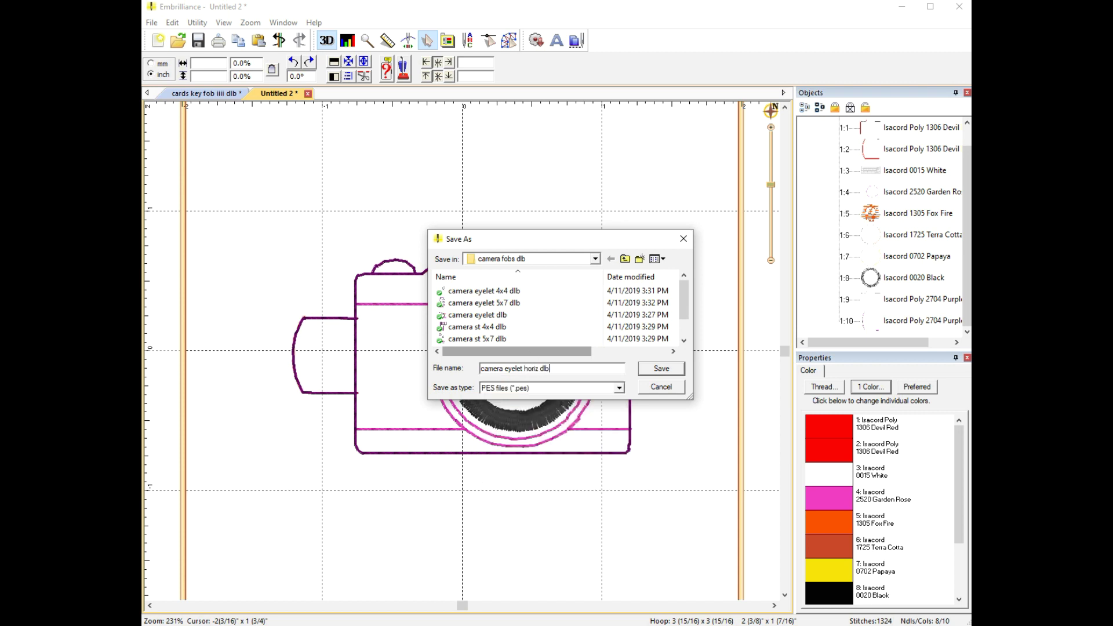
{"action": "key", "text": "Return"}
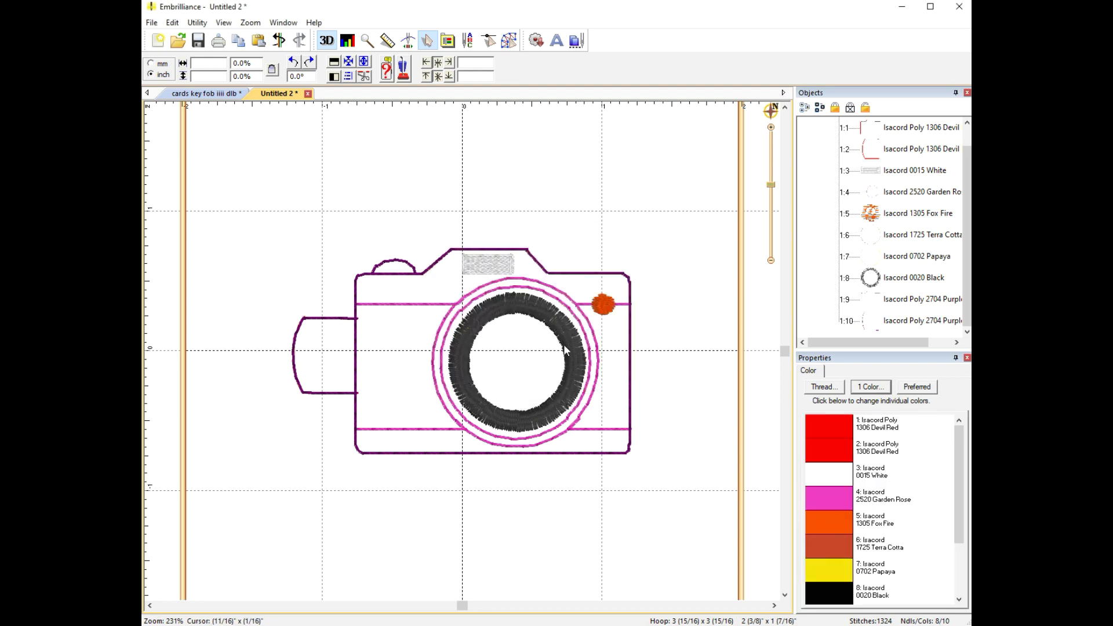
{"action": "left_click", "coordinate": [161, 43]}
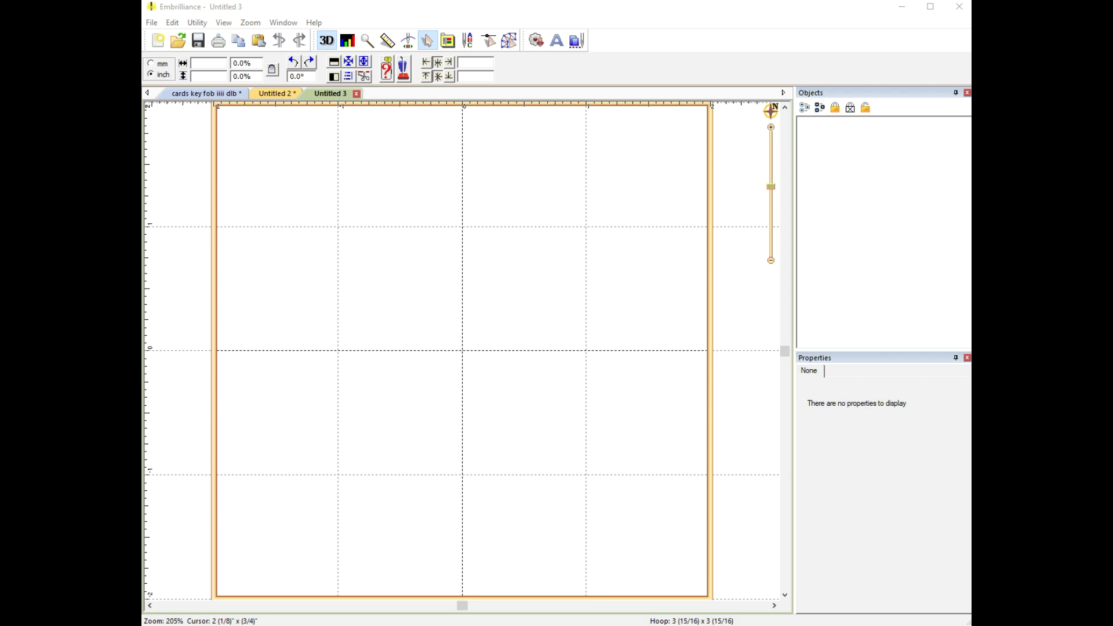
Step: Load the saved camera eyelet horiz dlb file into Untitled 3 and inspect its Devil Red and Purple Passion outlines
{"action": "left_click_drag", "start_coordinate": [972, 324], "coordinate": [479, 291]}
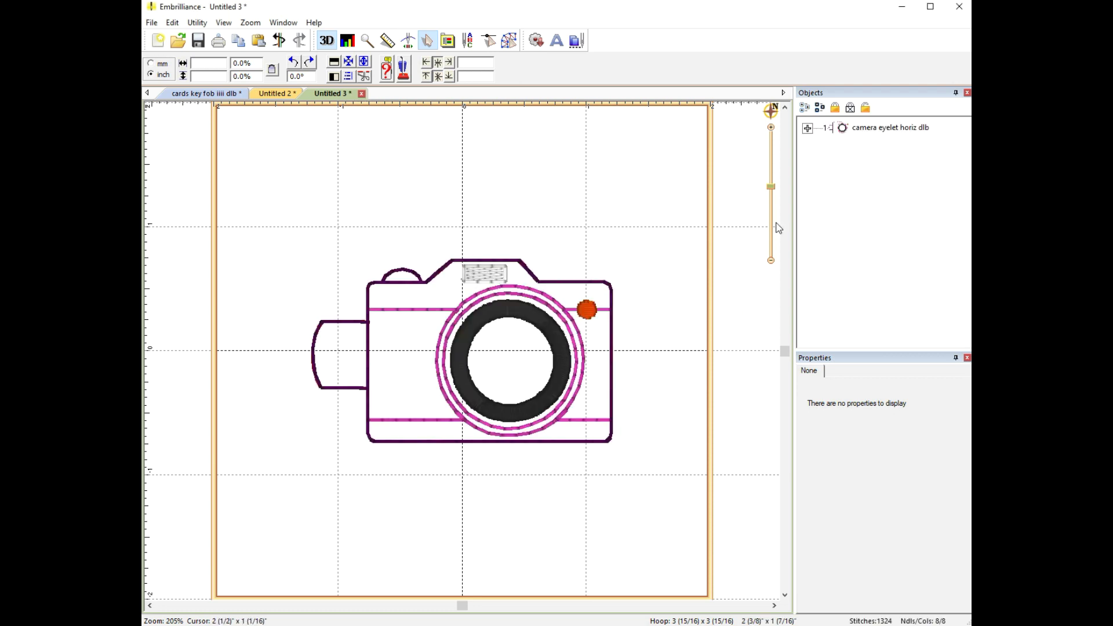
{"action": "left_click", "coordinate": [808, 128]}
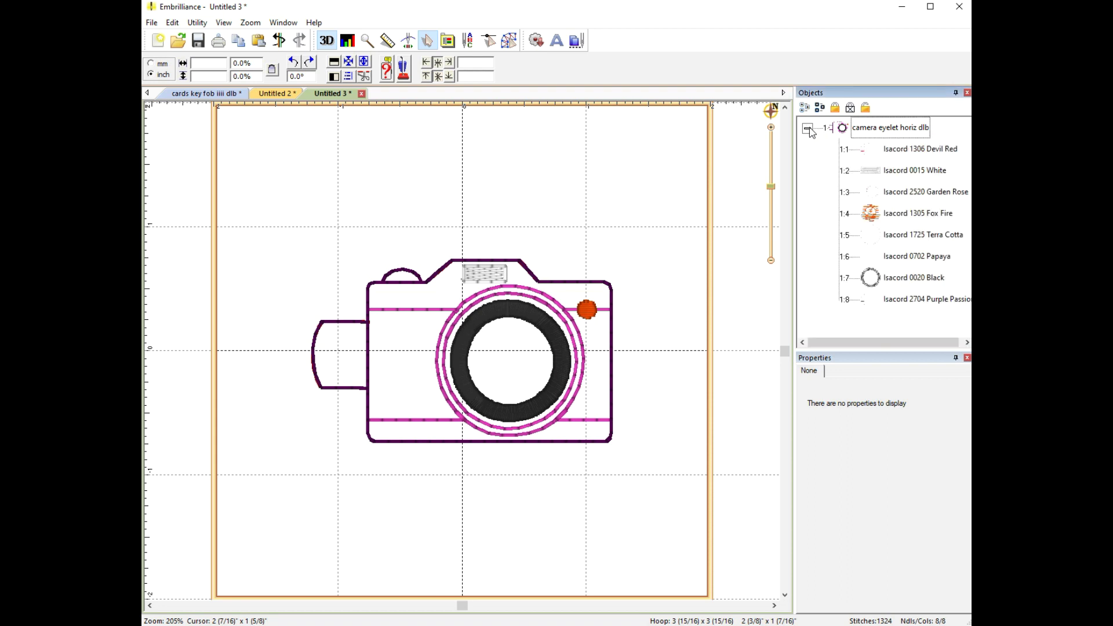
{"action": "left_click", "coordinate": [872, 154]}
{"action": "left_click", "coordinate": [922, 299]}
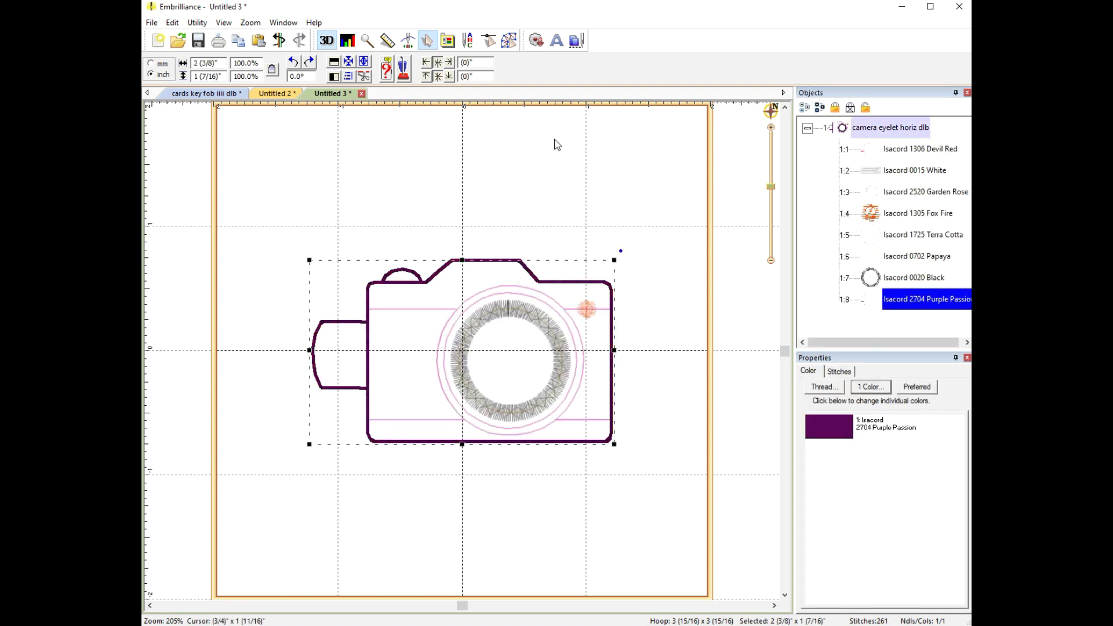
{"action": "left_click", "coordinate": [408, 40]}
Step: Scrub the stitch simulator through the 1306 Devil Red outline and left eyelet tab stitch-out
{"action": "left_click_drag", "start_coordinate": [277, 66], "coordinate": [340, 81]}
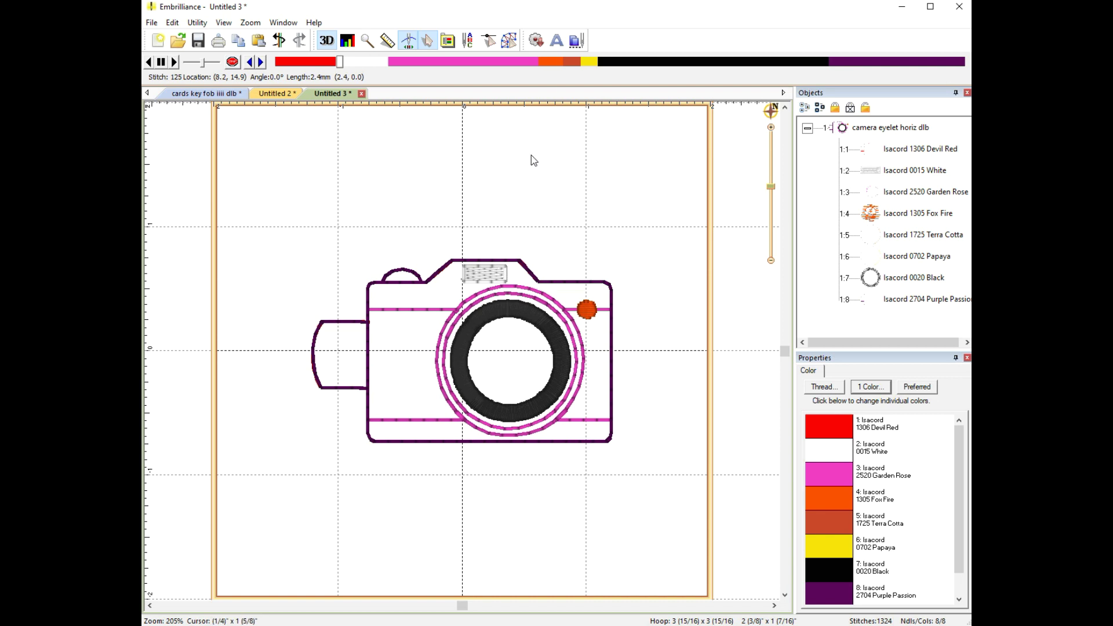